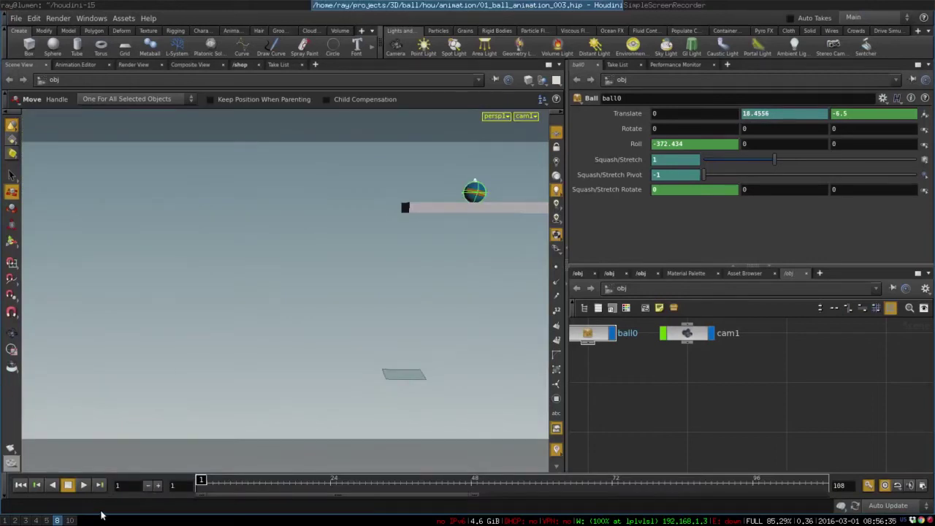
Step: Play back the finished ball animation, stop it, and return to the first frame
click(85, 486)
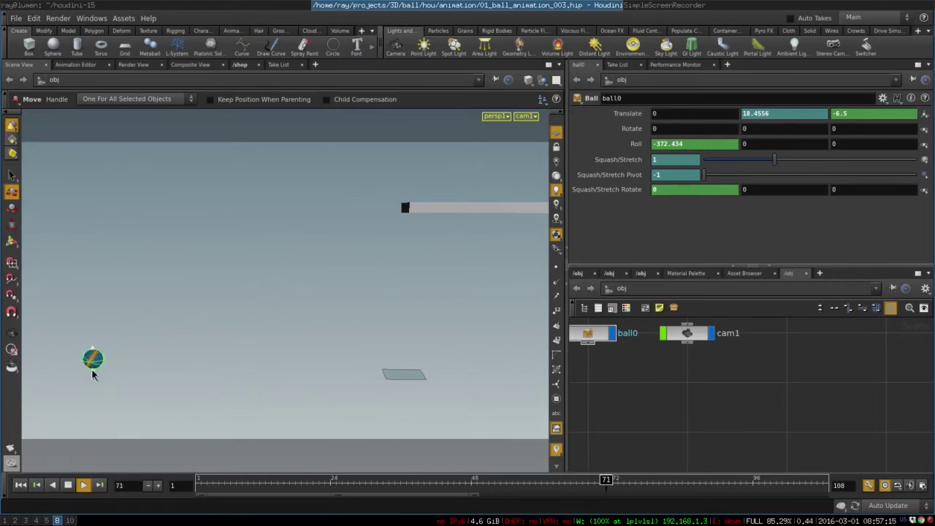
click(68, 485)
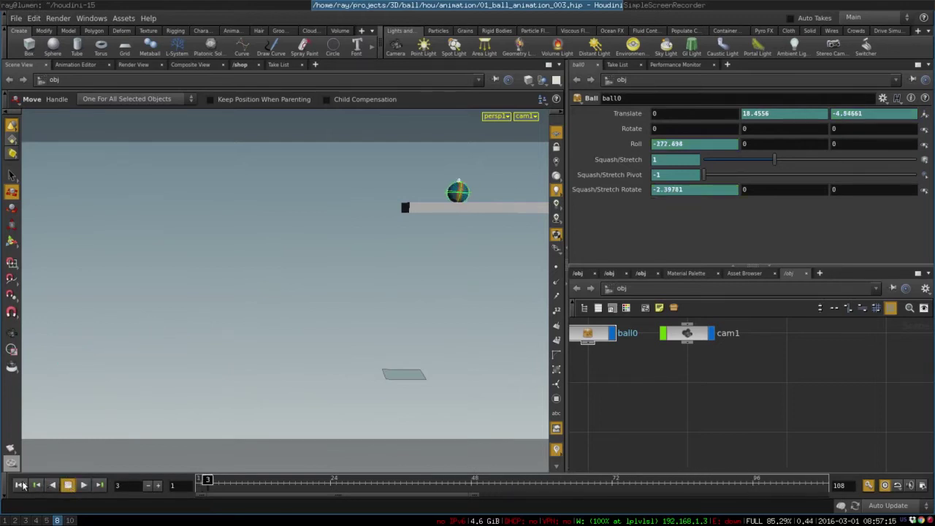
click(20, 485)
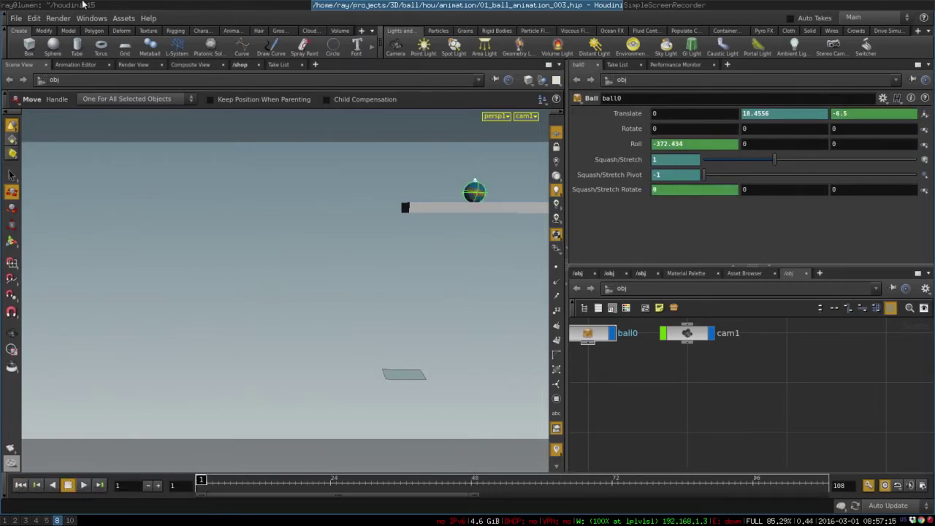
Step: Start a new empty scene, discarding the changes to 01_ball_animation_003.hip
click(15, 17)
click(25, 31)
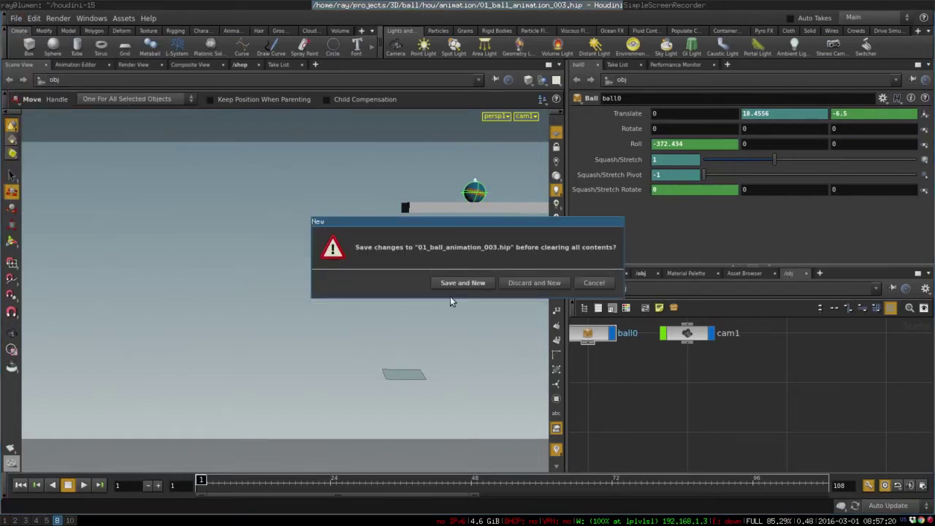
click(546, 284)
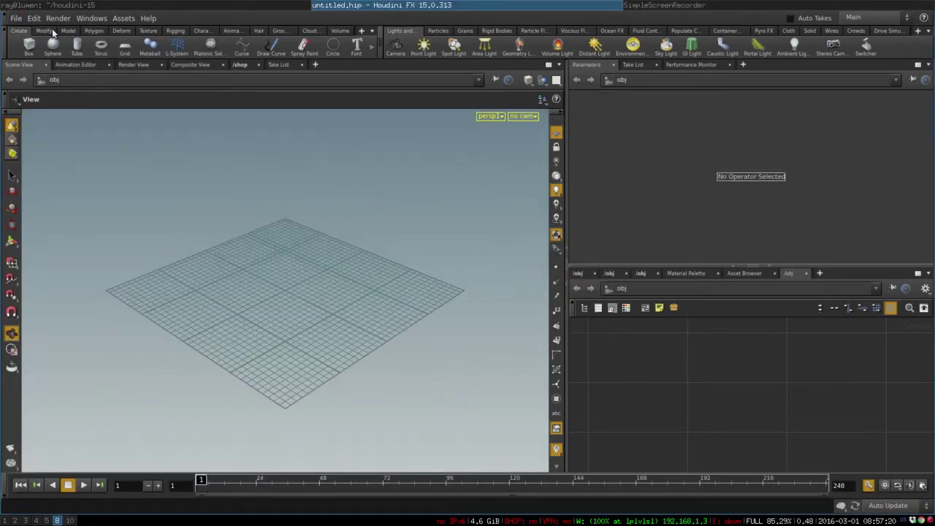
Step: Import the Houdini digital asset library 01_ball_002.hda into the current HIP file, installing it and creating the ball node
click(15, 18)
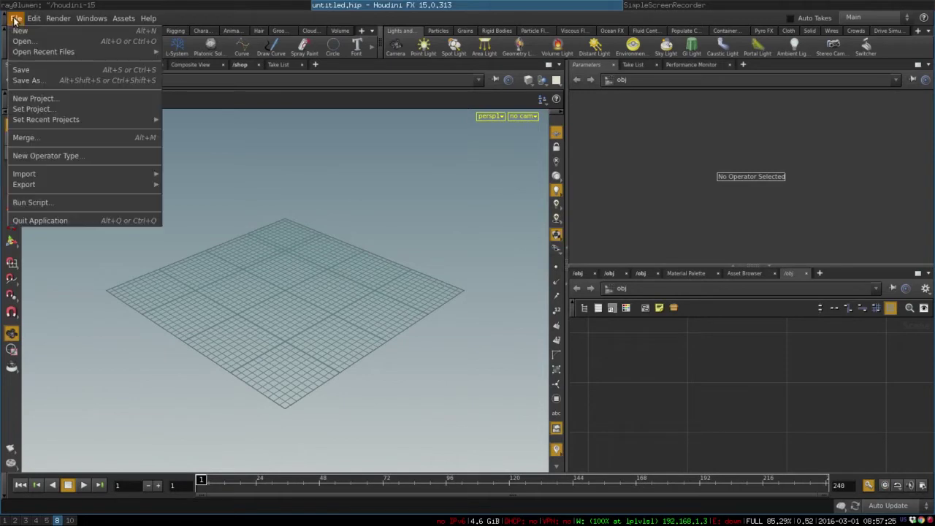
mouse_move(80, 173)
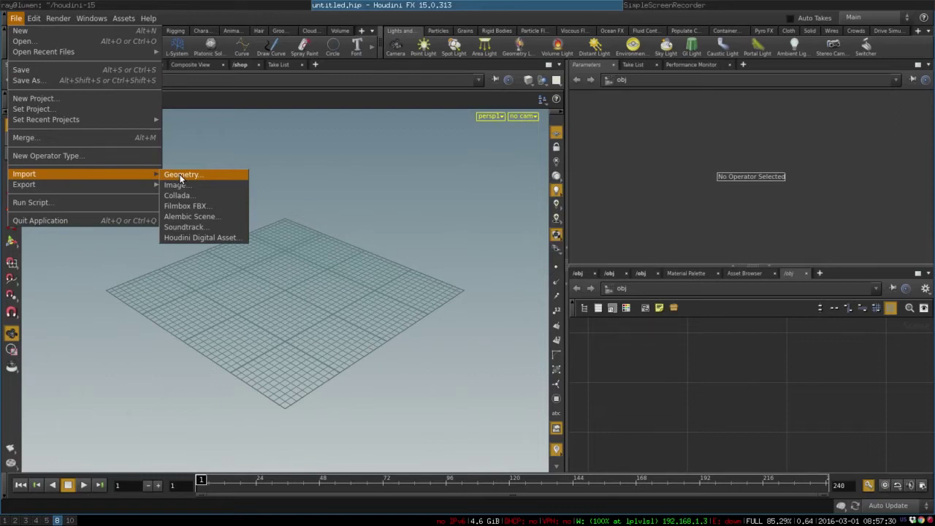
click(192, 237)
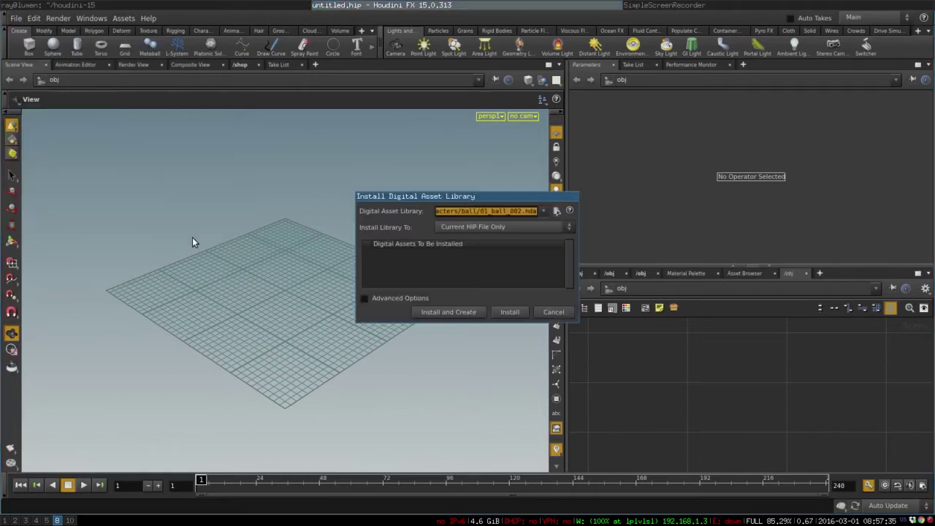
click(555, 211)
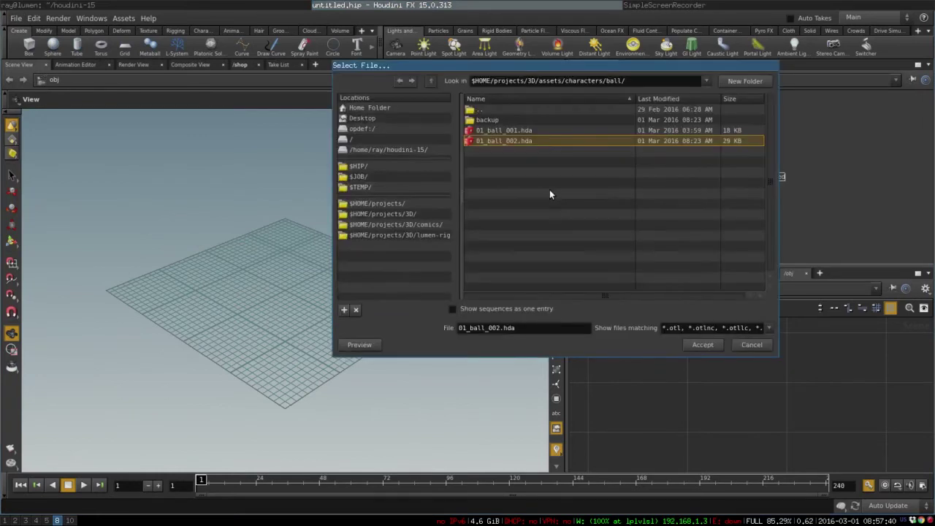
double_click(515, 141)
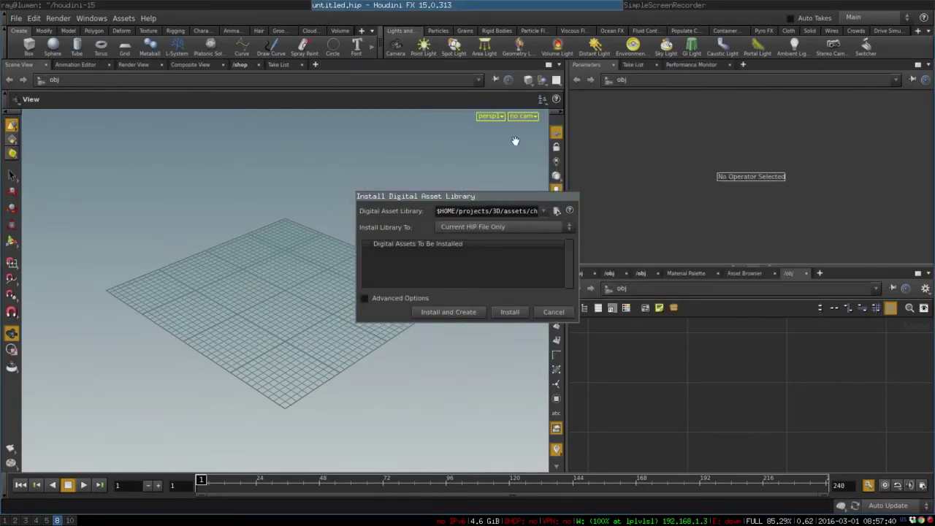
click(449, 312)
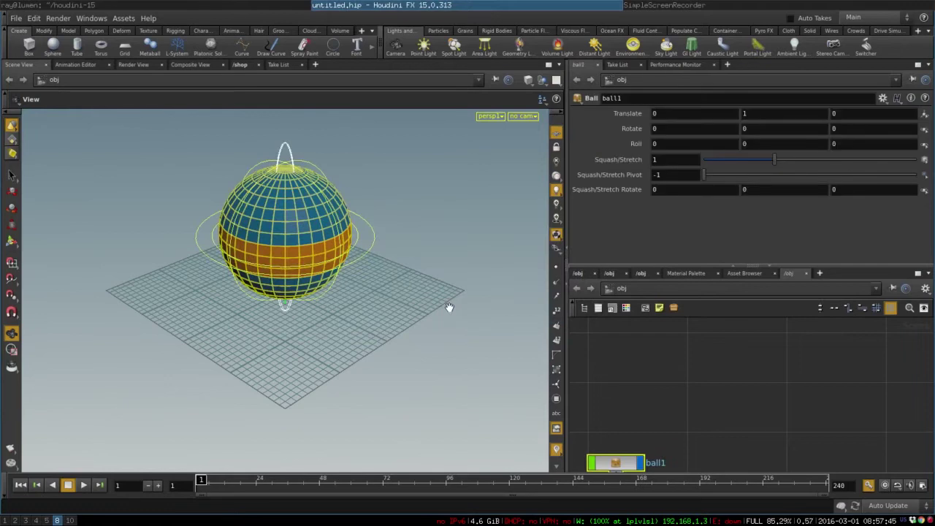
Step: Test the ball's Translate control by moving it freely in the viewport, then reset the translation to its default
scroll(210, 273, down, 3)
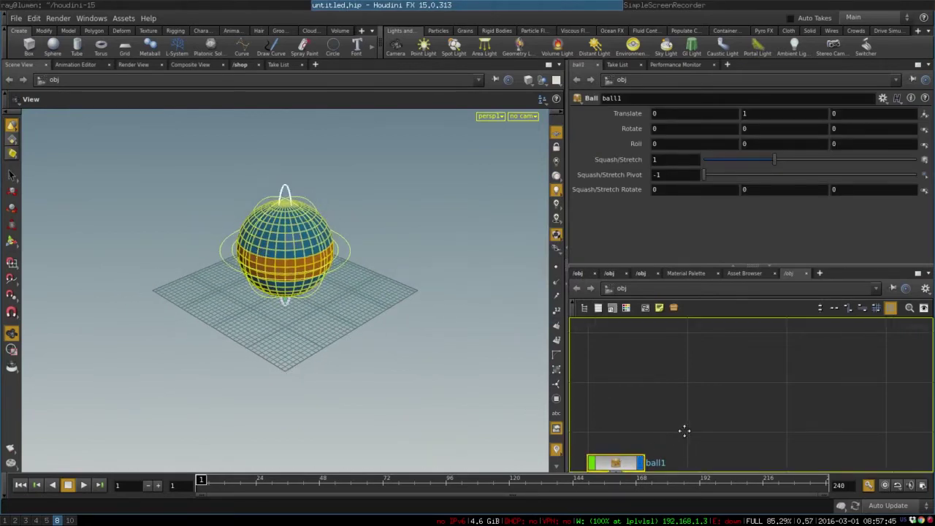
middle_drag(684, 431, 765, 398)
drag(699, 428, 676, 347)
scroll(350, 281, up, 4)
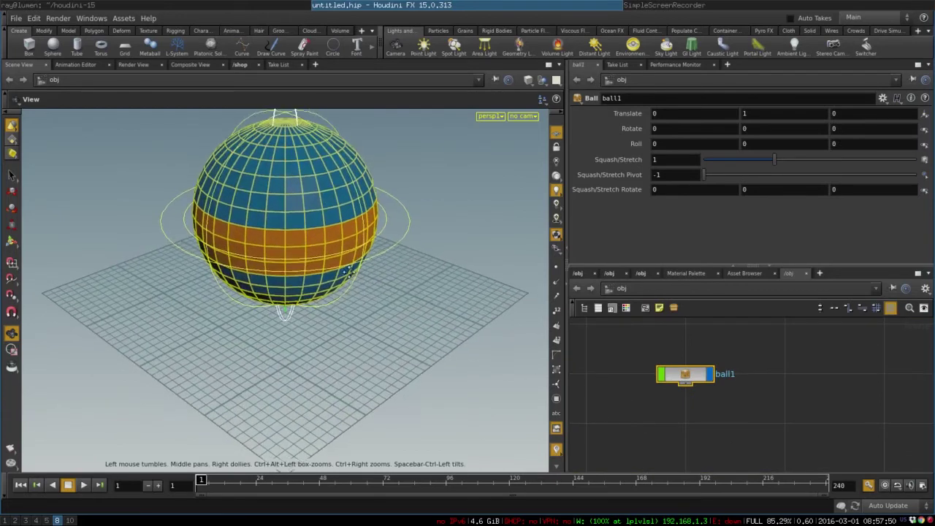
drag(350, 281, 383, 373)
key(s)
click(468, 295)
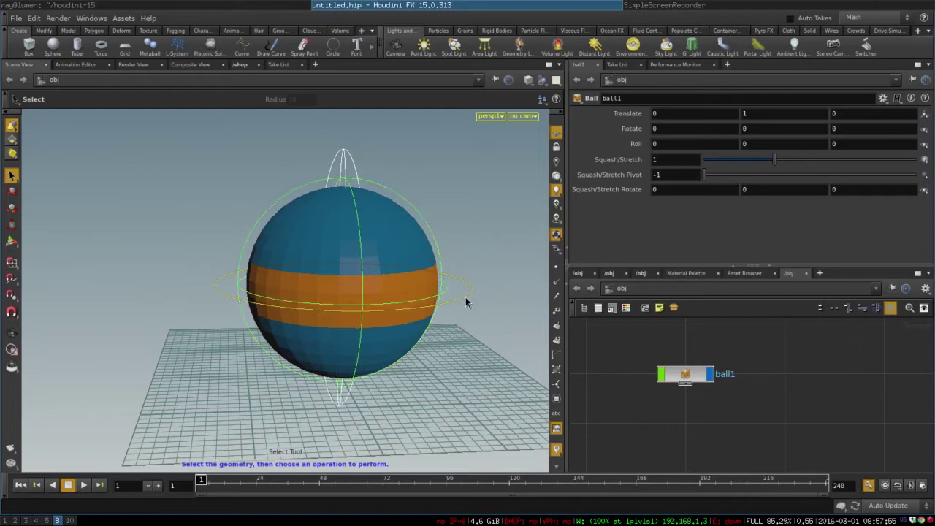
key(r)
key(t)
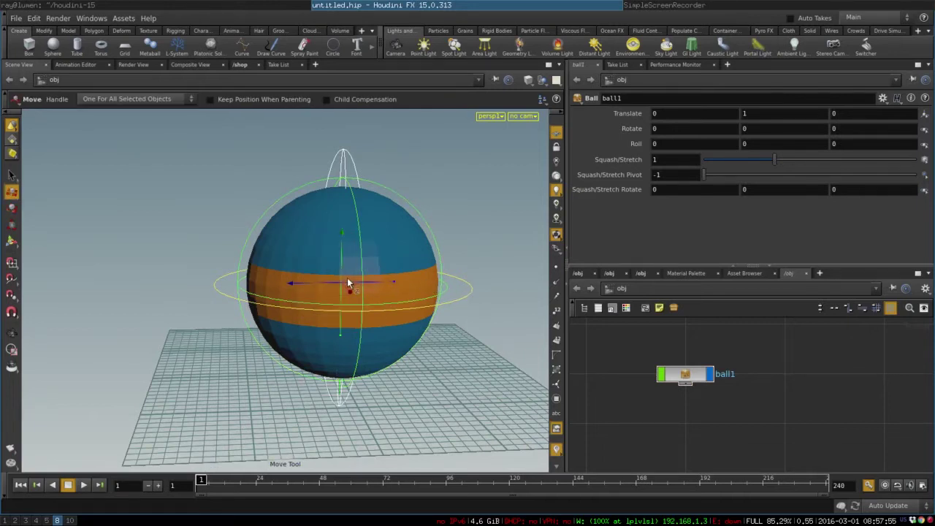
drag(361, 288, 448, 170)
drag(461, 201, 344, 219)
key(r)
ctrl+middle_click(637, 128)
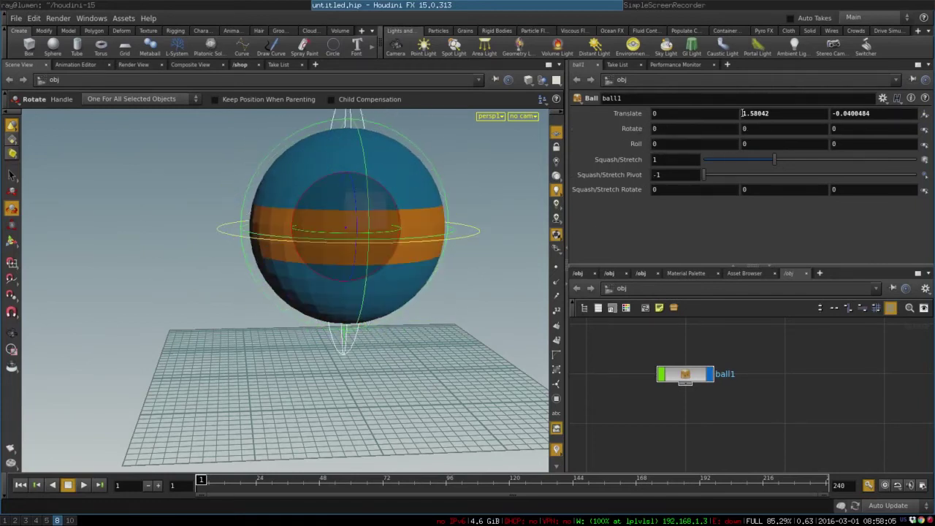
ctrl+middle_click(627, 113)
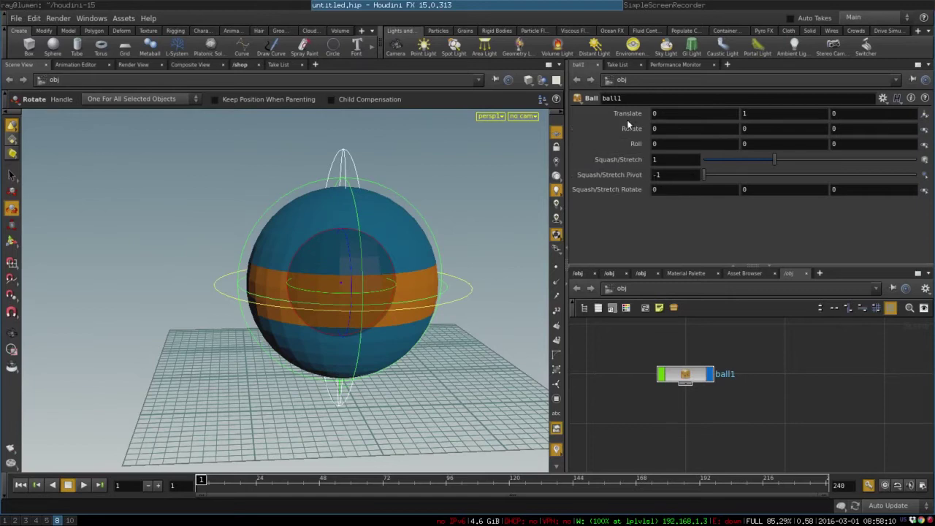
Step: Test the ball's Rotate and Roll controls with its viewport handles, resetting each to its default
drag(367, 257, 332, 254)
ctrl+middle_click(632, 129)
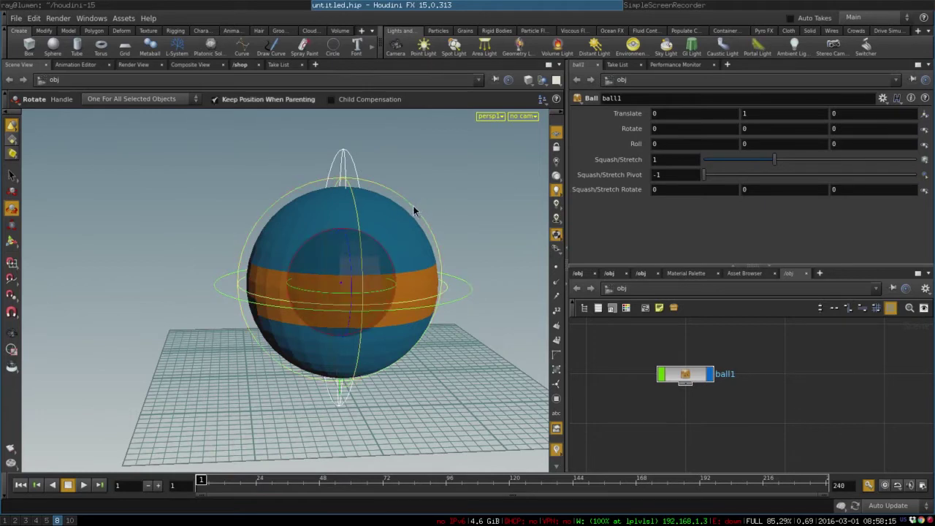
key(Escape)
drag(413, 209, 401, 261)
key(r)
drag(328, 298, 372, 329)
ctrl+middle_click(623, 146)
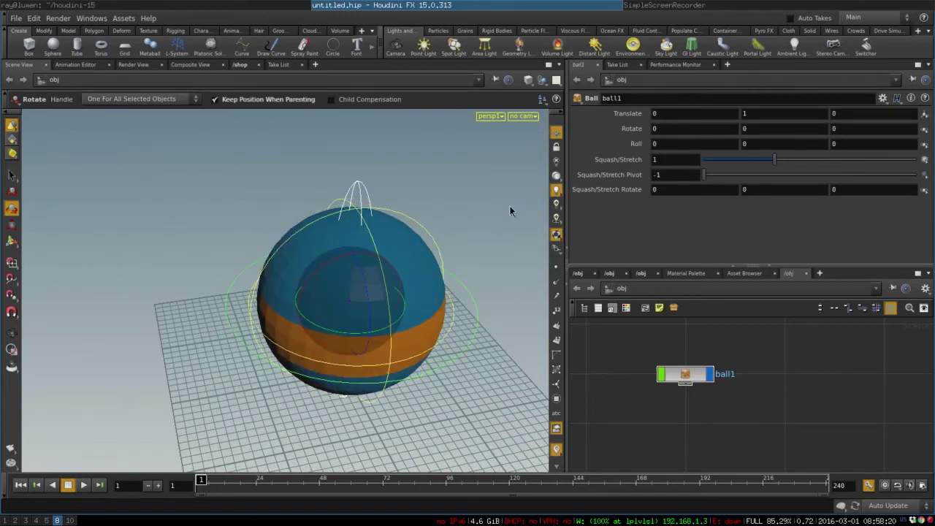
Step: Stretch the ball to a Squash/Stretch of about 1.5 and tilt its stretch axis to about -8.8, 9, -6.6
key(e)
drag(345, 338, 362, 300)
key(r)
drag(327, 363, 358, 179)
click(358, 176)
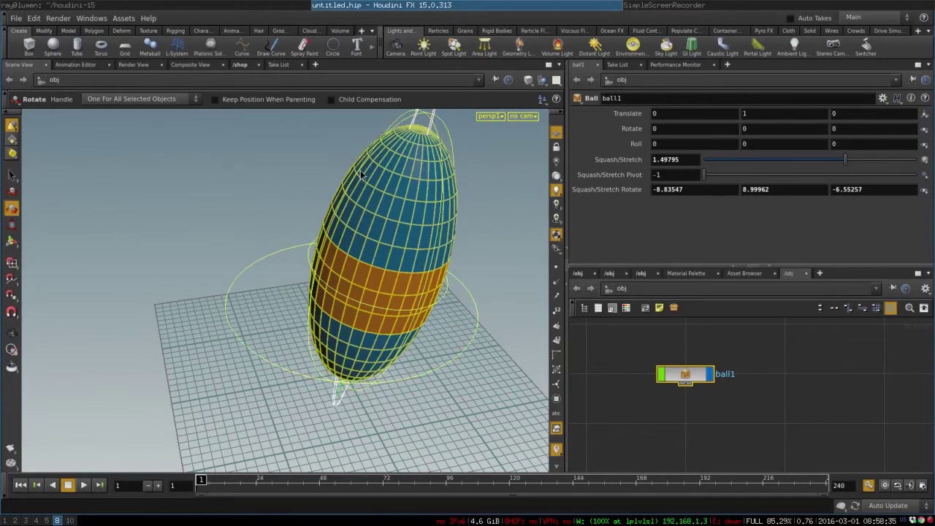
click(450, 132)
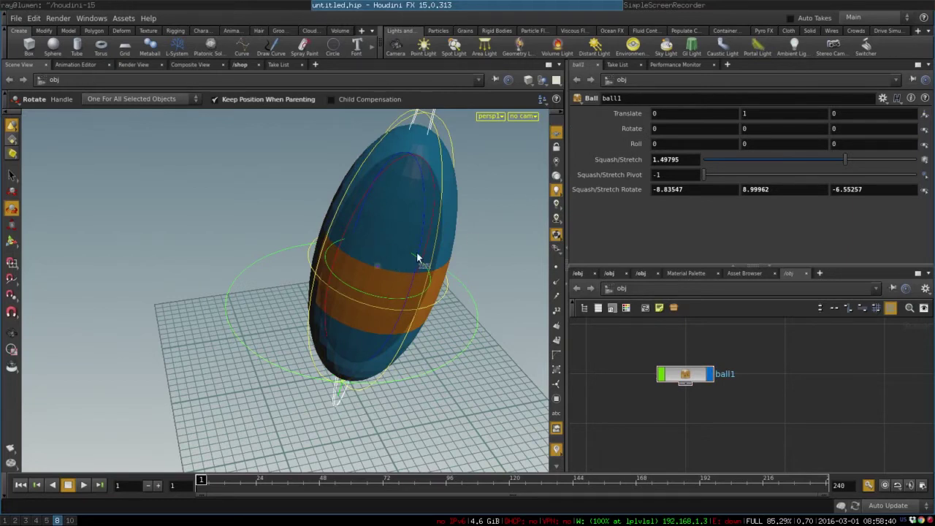
Step: Rotate the stretched ball to about -20.5, 26.1, -16.5 and roll it about -1252 degrees around X
drag(423, 255, 288, 277)
drag(300, 209, 332, 299)
click(395, 316)
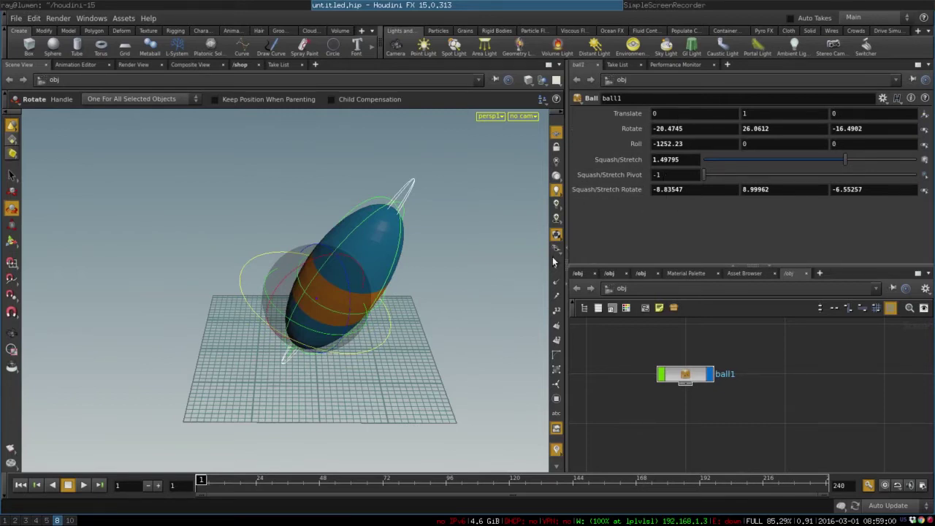
Step: Reset the ball's Rotate, Roll, Squash/Stretch and Squash/Stretch Rotate parameters to their defaults
ctrl+middle_click(630, 128)
ctrl+middle_click(634, 144)
ctrl+middle_click(618, 159)
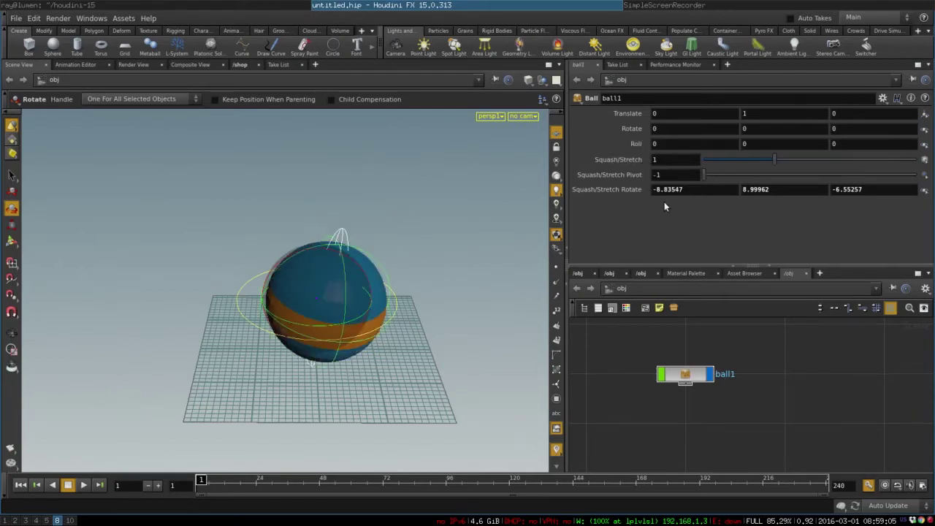
ctrl+middle_click(628, 190)
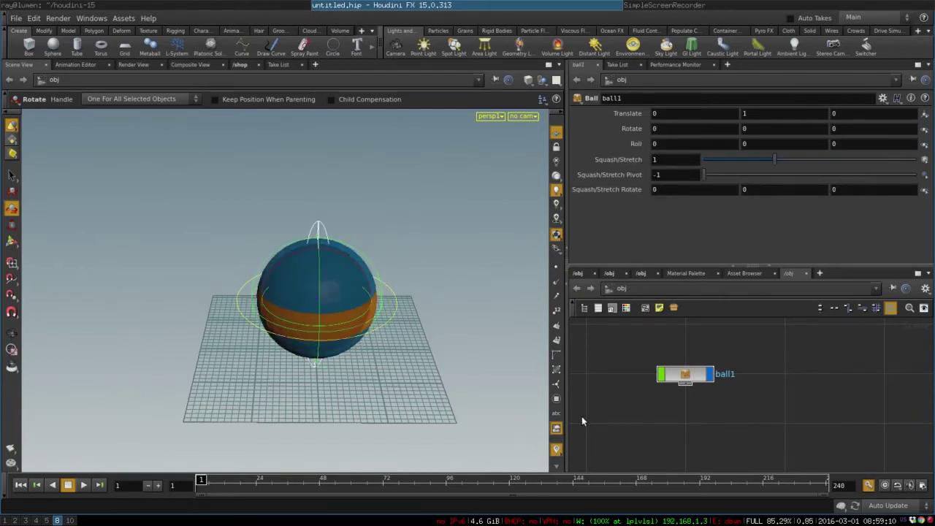
middle_drag(594, 407, 626, 419)
alt+drag(352, 346, 322, 260)
alt+right_drag(322, 260, 440, 248)
alt+middle_drag(406, 249, 372, 280)
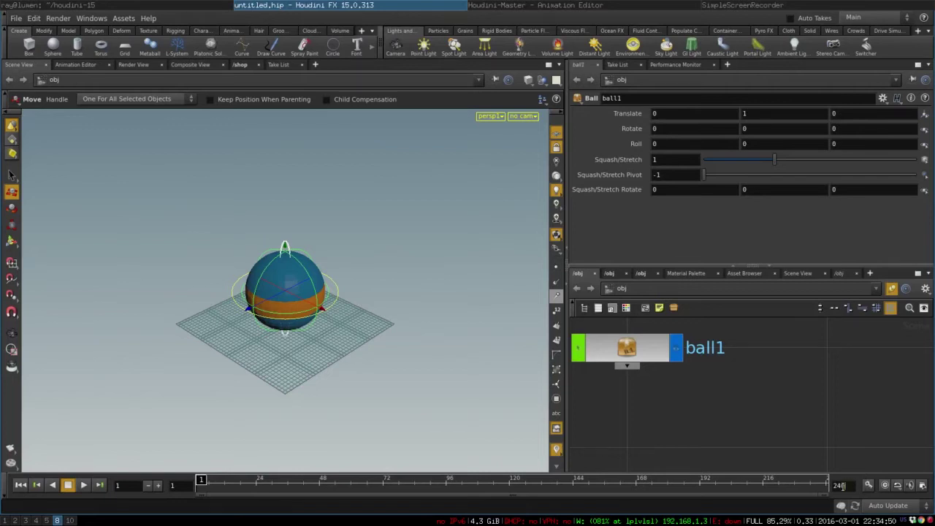
Step: Set the timeline's end frame to 100 and turn on real-time playback
drag(823, 494, 607, 494)
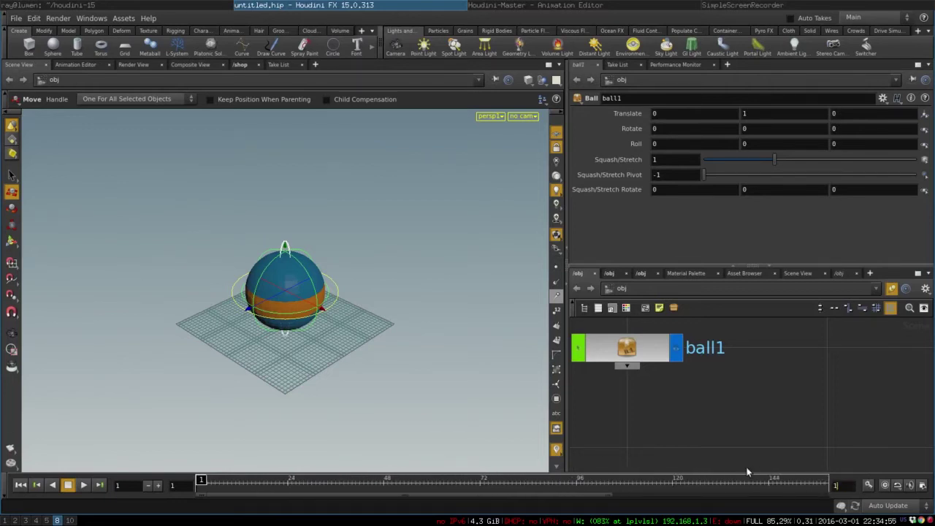
key(Return)
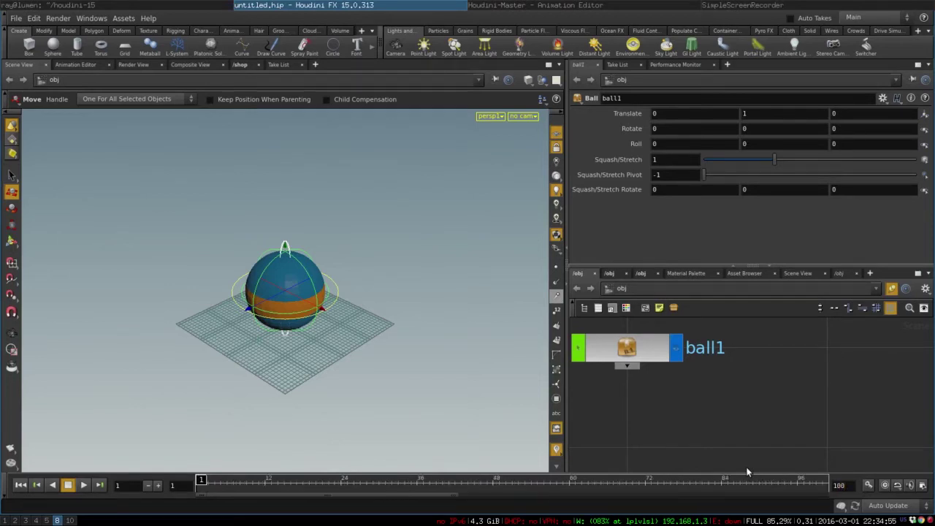
click(885, 486)
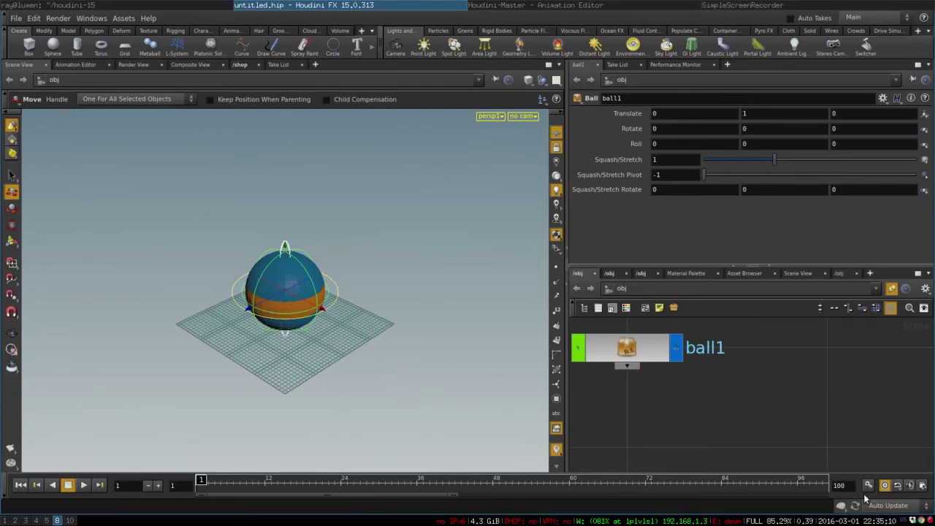
Step: Raise the ball above the ground grid with the Move tool and set its Translate Y to 16
middle_drag(669, 416, 749, 437)
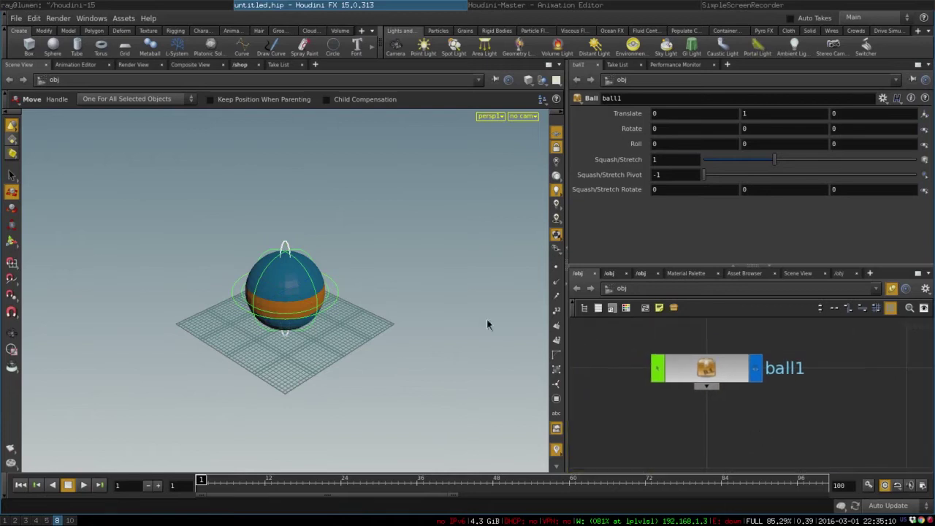
alt+right_drag(395, 240, 324, 249)
key(s)
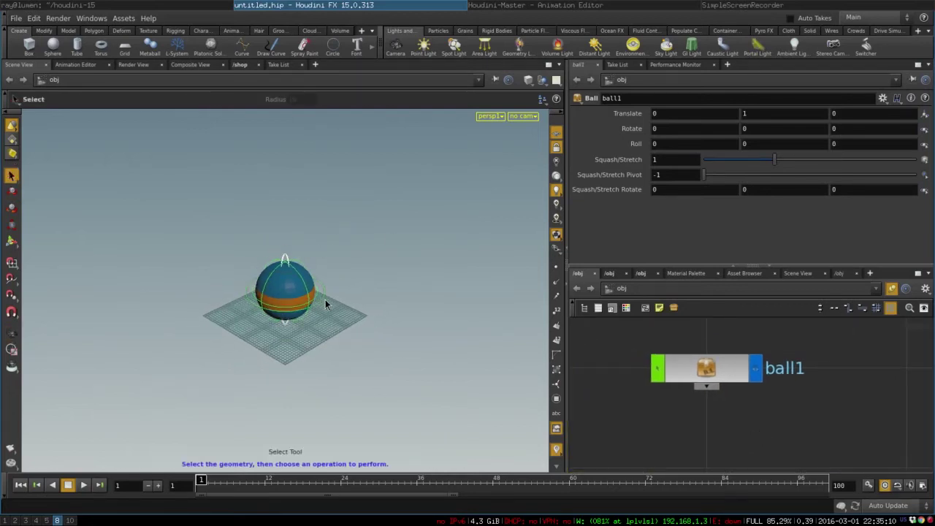
key(t)
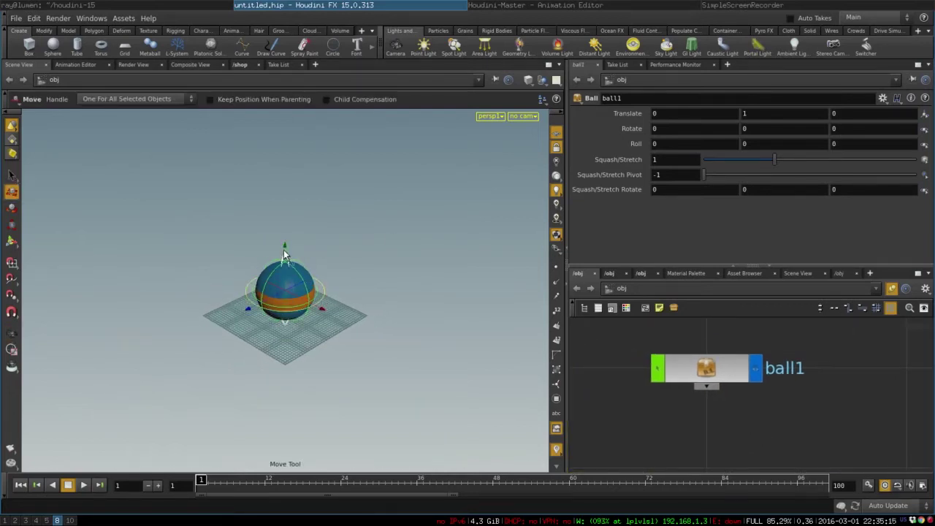
drag(285, 252, 306, 120)
right_drag(305, 120, 226, 209)
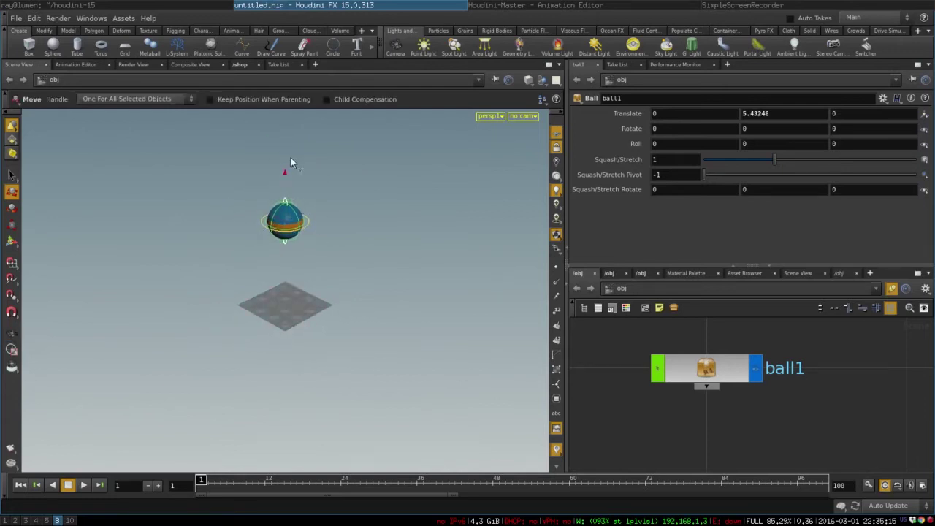
drag(293, 139, 293, 61)
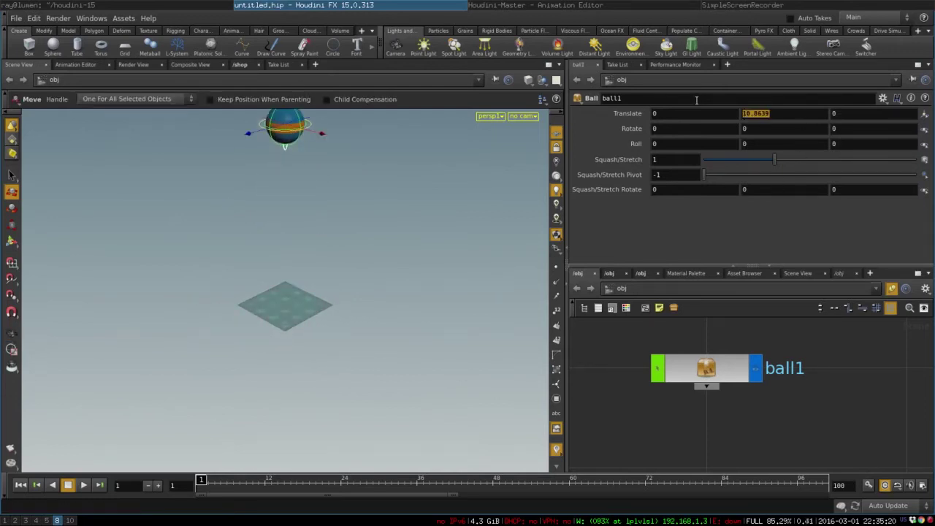
text(16)
key(Return)
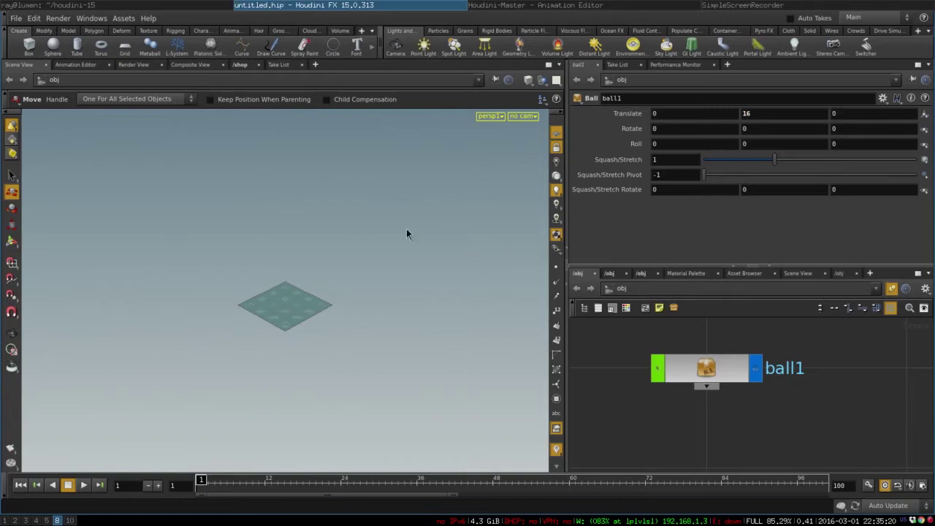
right_drag(424, 229, 311, 233)
middle_drag(313, 201, 324, 252)
right_drag(323, 252, 388, 302)
drag(381, 302, 411, 314)
key(t)
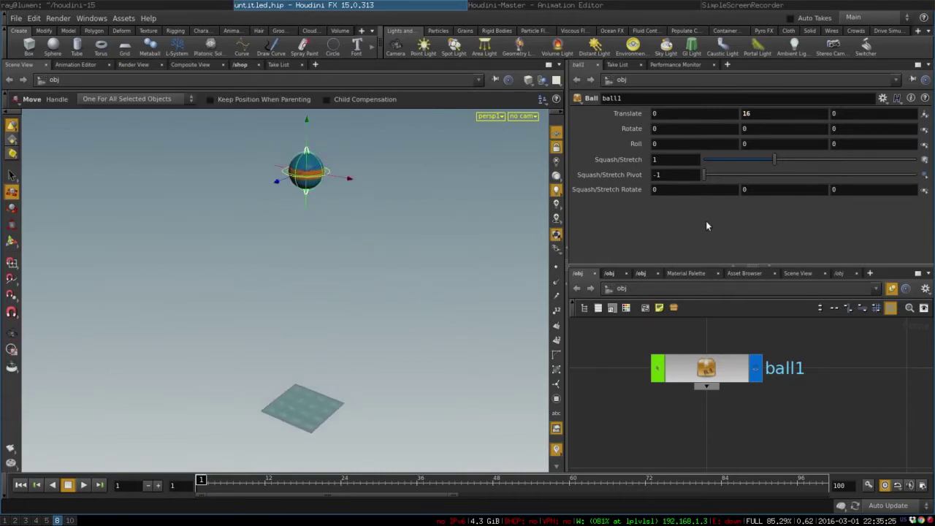
Step: Key the ball's Translate Y at 16 on frame 1 and at 1 on frame 10, and turn on Auto Key
alt+click(767, 113)
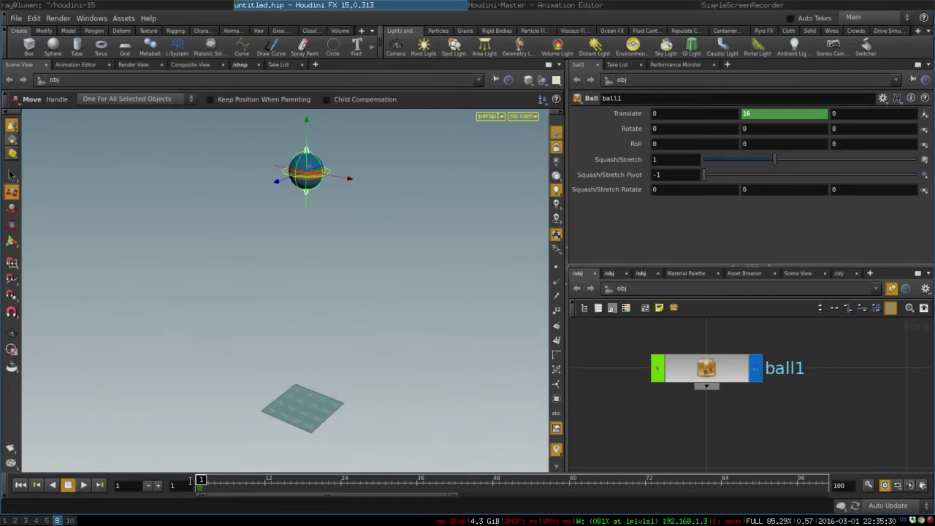
drag(204, 480, 261, 480)
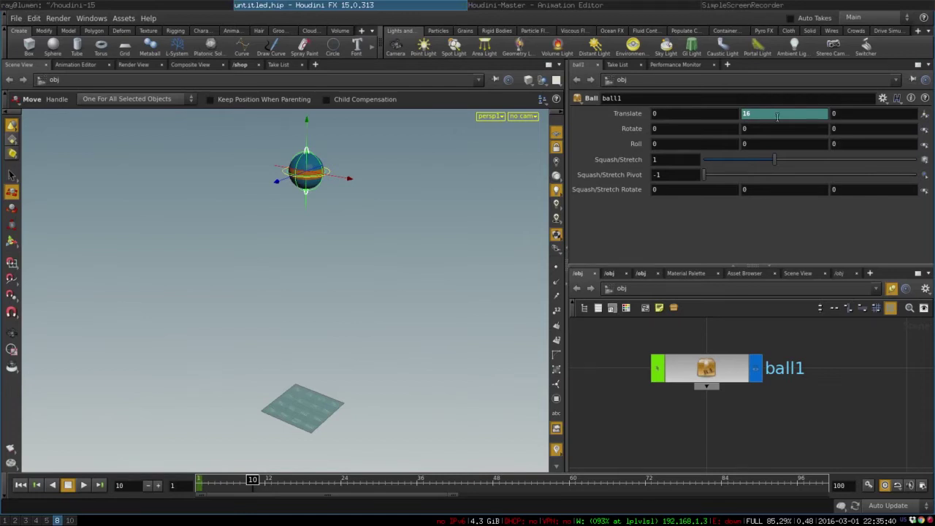
text(1)
key(Return)
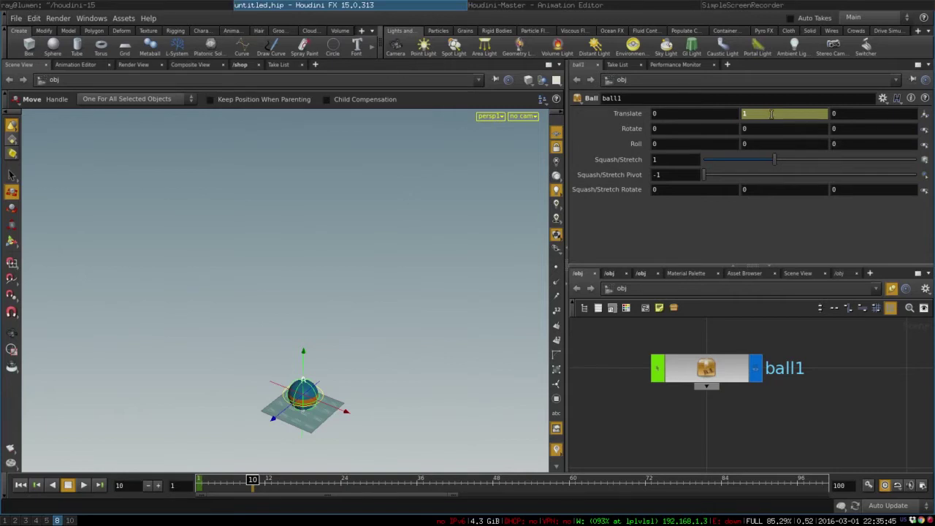
alt+click(770, 114)
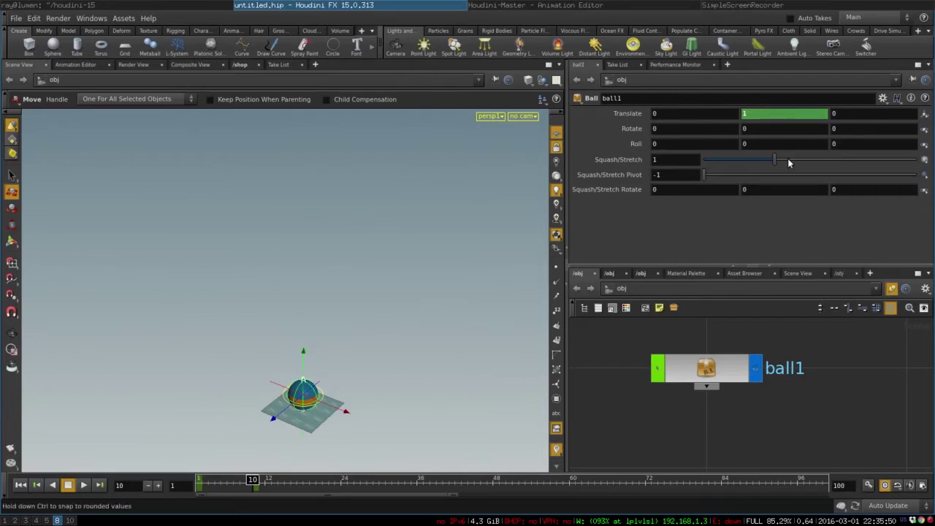
click(868, 486)
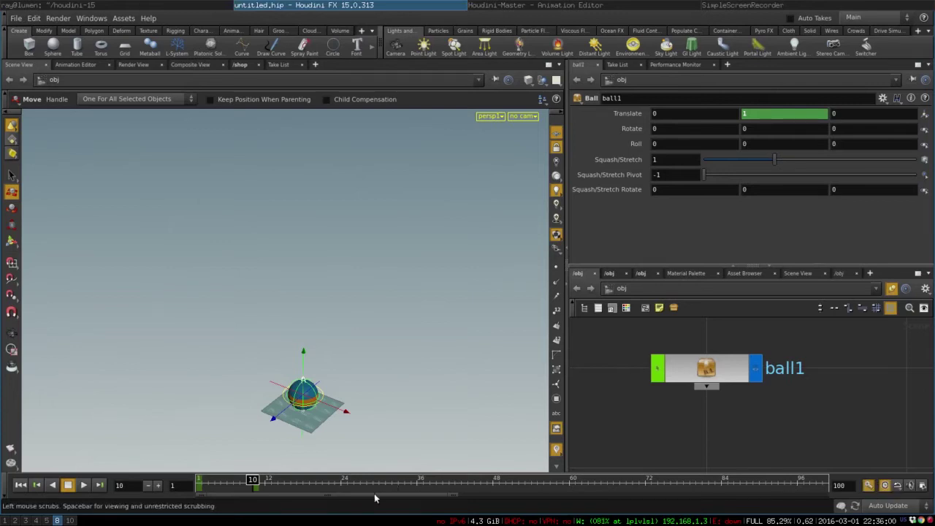
Step: Try raising the ball's Translate Y to 2.8 on frame 21 with Auto Key, and undo the change
drag(252, 480, 323, 480)
middle_drag(744, 116, 803, 97)
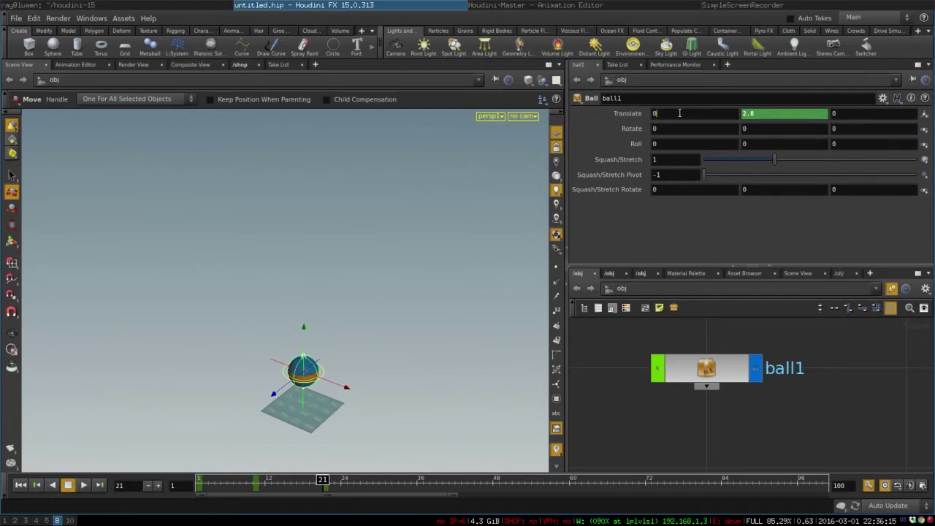
mouse_move(678, 113)
middle_down()
mouse_move(678, 82)
mouse_move(697, 81)
mouse_move(677, 111)
middle_up()
key(ctrl+z)
ctrl+middle_click(766, 116)
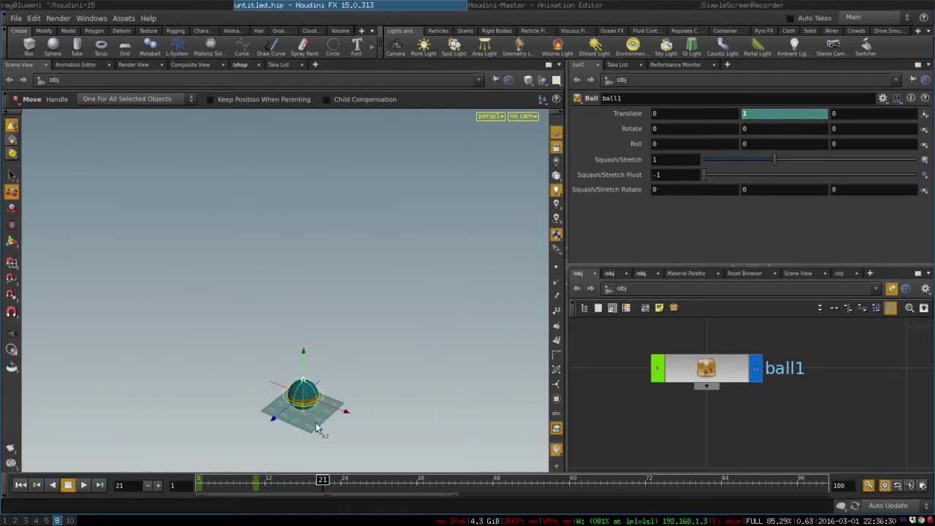
Step: Raise the ball on frame 18 and key its Translate Y at 14
mouse_move(322, 479)
mouse_down()
mouse_move(197, 483)
mouse_move(322, 485)
mouse_move(303, 485)
mouse_up()
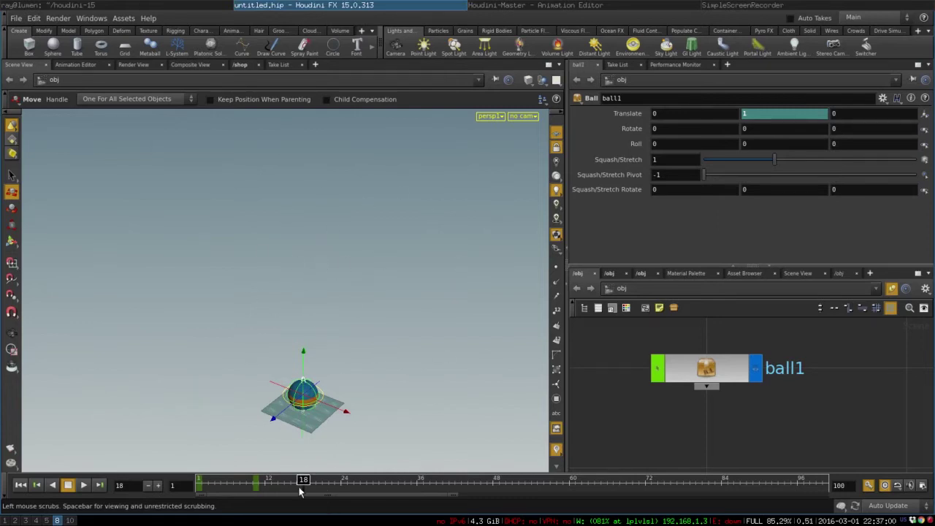
drag(263, 491, 305, 489)
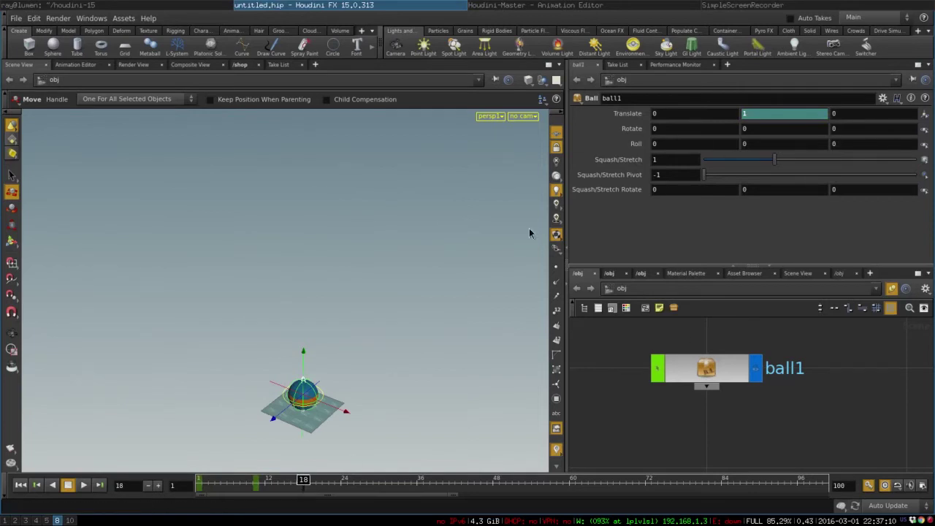
drag(303, 353, 314, 187)
drag(780, 113, 728, 113)
text(1)
key(Return)
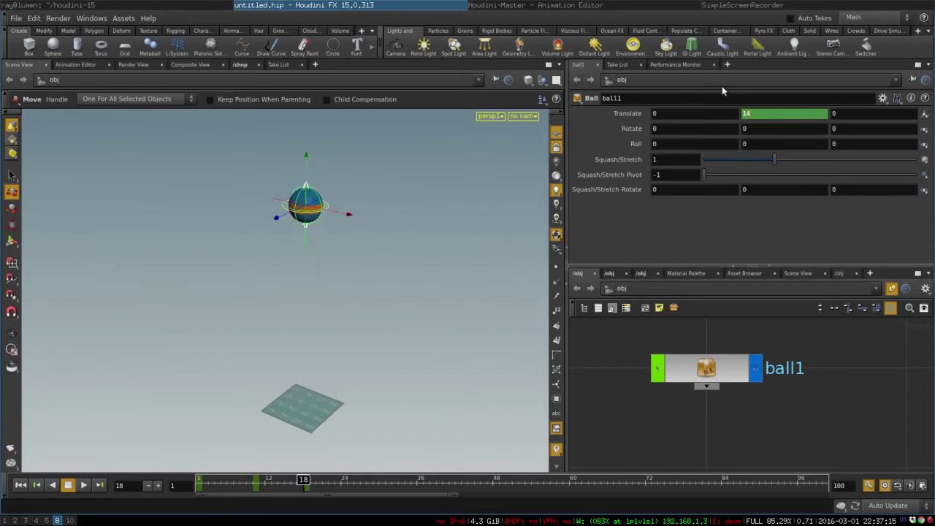
Step: Check the motion between frames 1 and 18, and key the ball's Translate Y at 1 on frame 26
drag(258, 488, 124, 471)
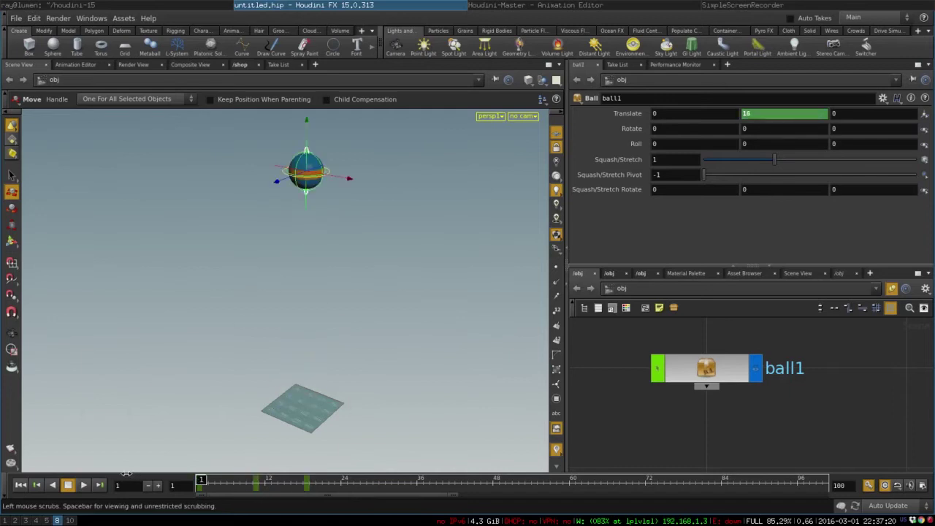
click(303, 481)
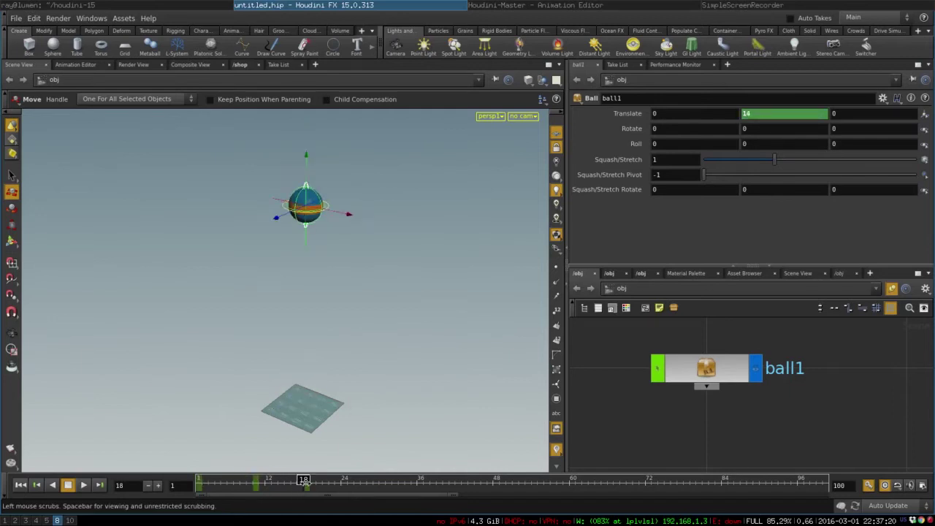
mouse_move(303, 481)
mouse_down()
mouse_move(354, 495)
mouse_move(305, 489)
mouse_up()
drag(305, 489, 354, 491)
key(BackSpace)
key(Return)
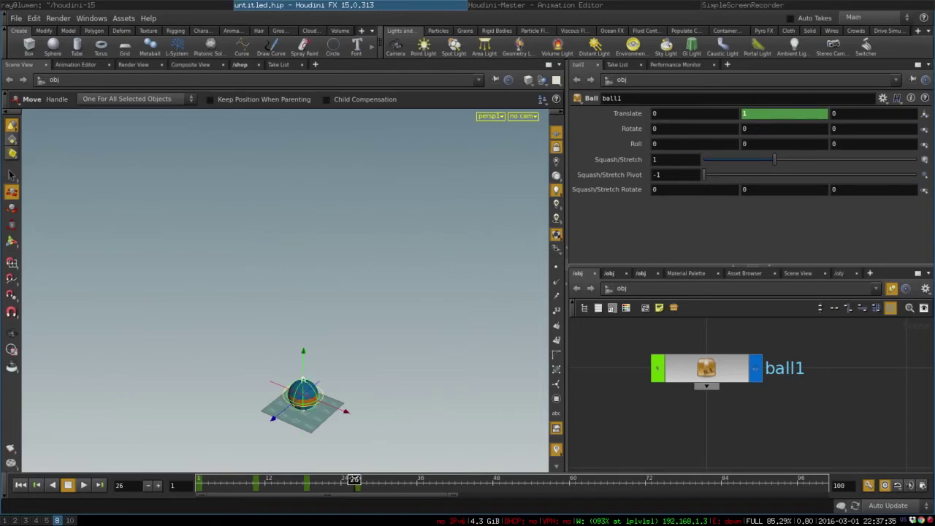
click(361, 482)
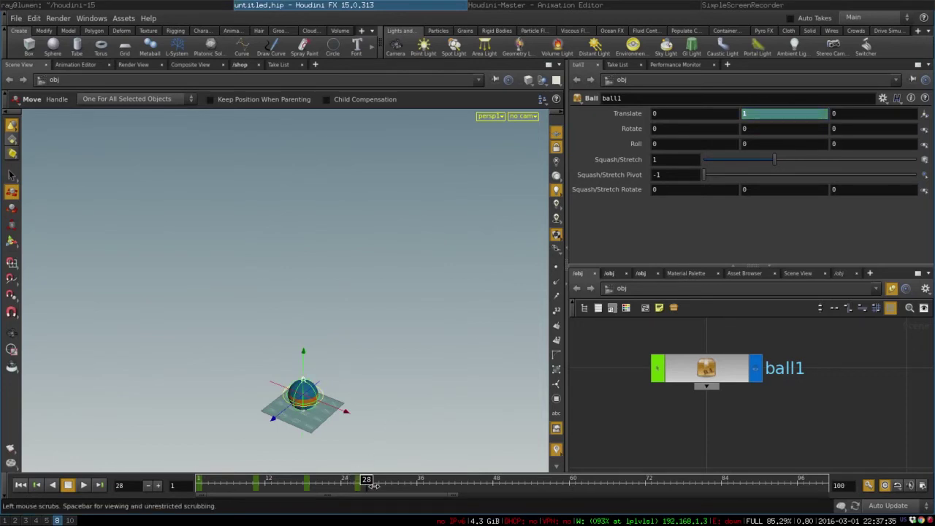
click(373, 482)
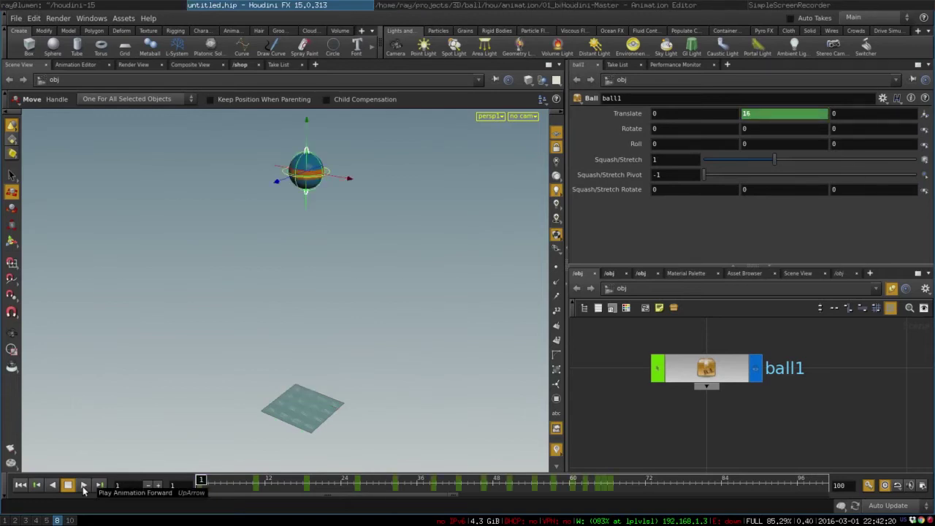
Step: Play back the bouncing animation and open its curves in the Animation Editor
click(83, 486)
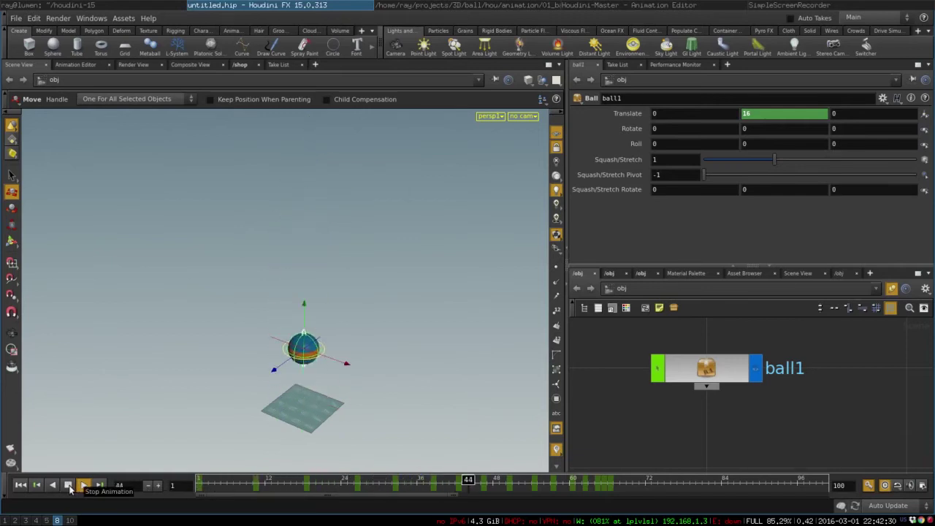
click(69, 487)
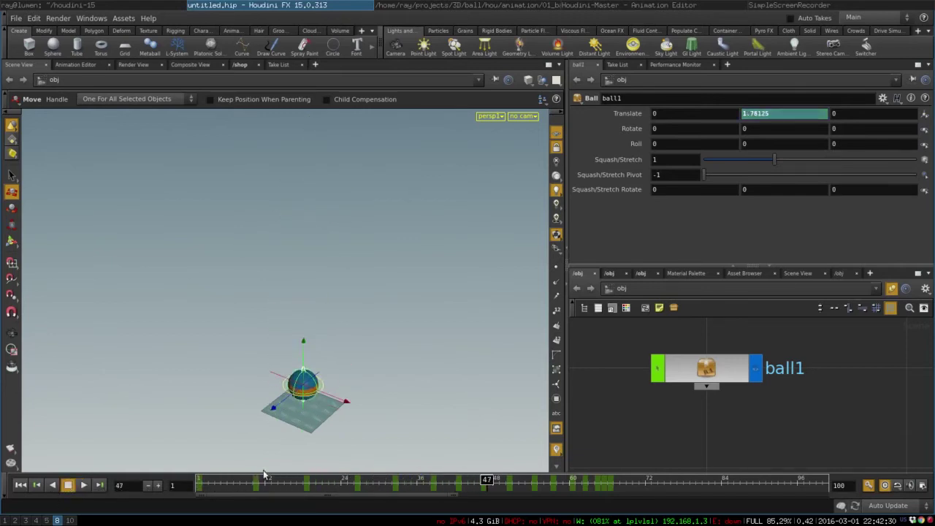
click(79, 65)
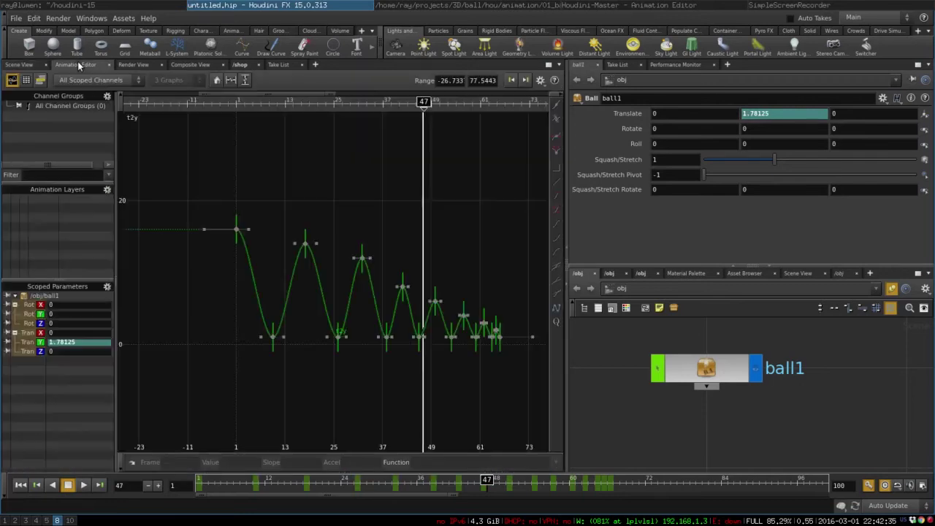
right_drag(382, 177, 424, 212)
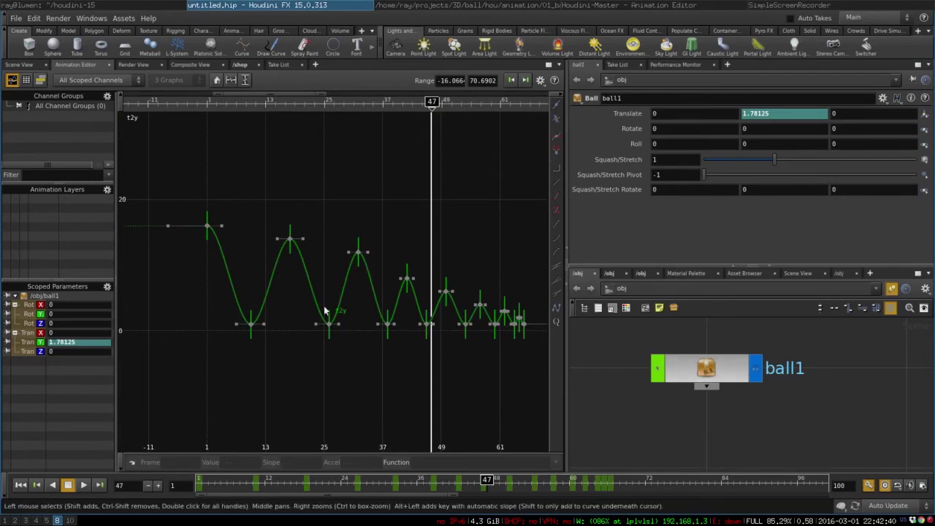
Step: Show the ball in a second Scene View beside the graph and isolate its Translate Y channel in the Animation Editor
click(796, 273)
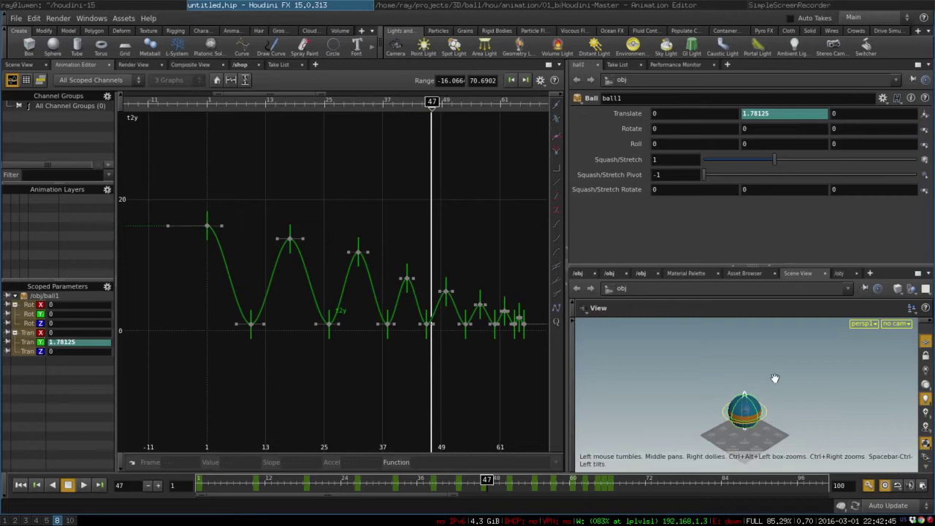
drag(773, 378, 709, 400)
middle_drag(416, 209, 353, 211)
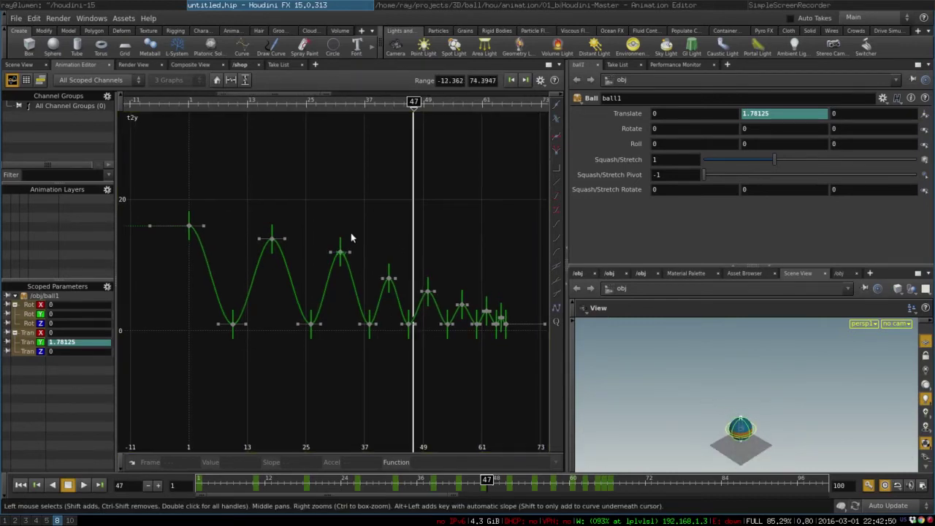
right_drag(127, 338, 121, 247)
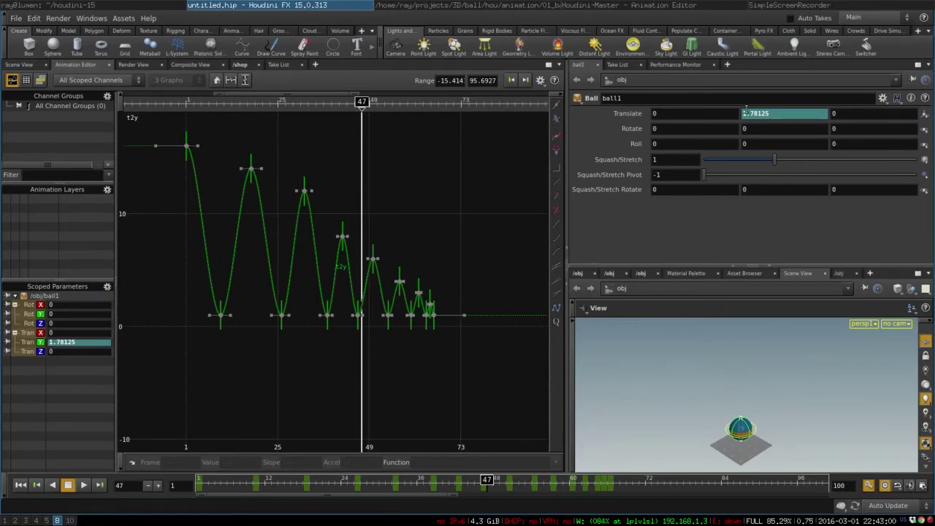
click(42, 343)
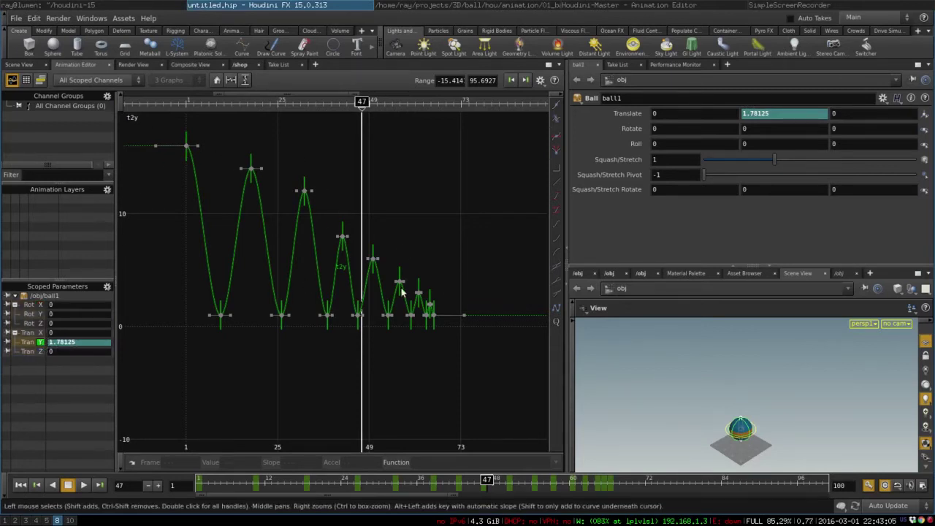
Step: Examine the low and high keys of the Translate Y curve, comparing the curve with the ball's position at frame 42
middle_drag(329, 309, 249, 331)
right_click(397, 347)
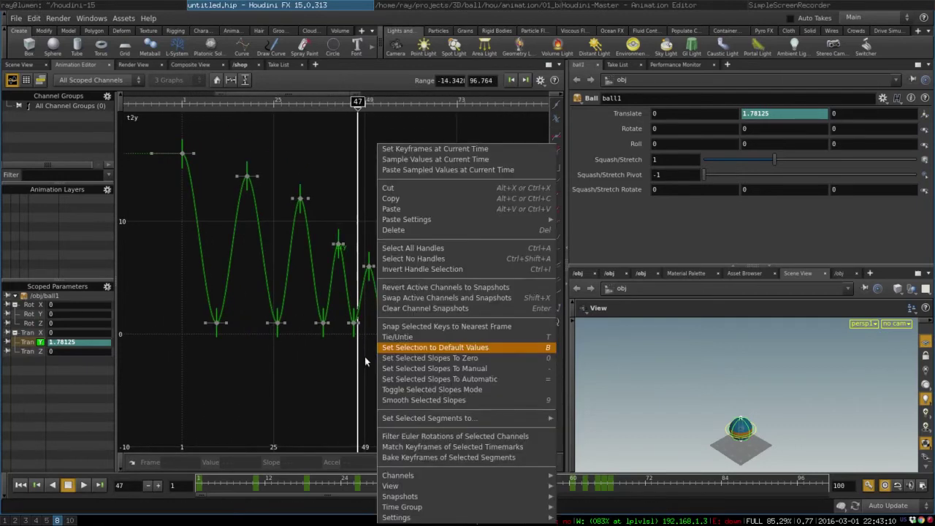
click(311, 349)
right_drag(283, 352, 386, 347)
middle_drag(276, 315, 361, 347)
right_drag(362, 352, 329, 338)
click(453, 100)
mouse_move(458, 98)
mouse_down()
mouse_move(442, 100)
mouse_move(449, 101)
mouse_up()
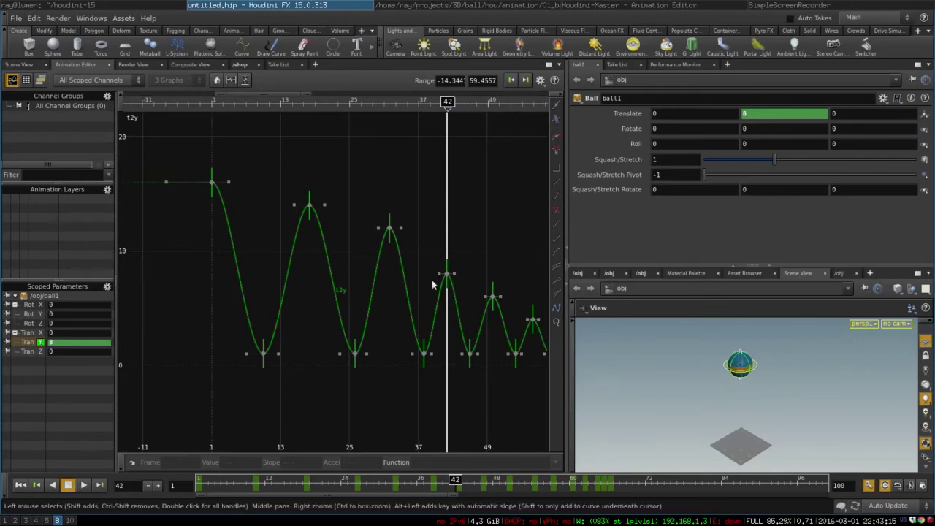
middle_drag(422, 273, 400, 235)
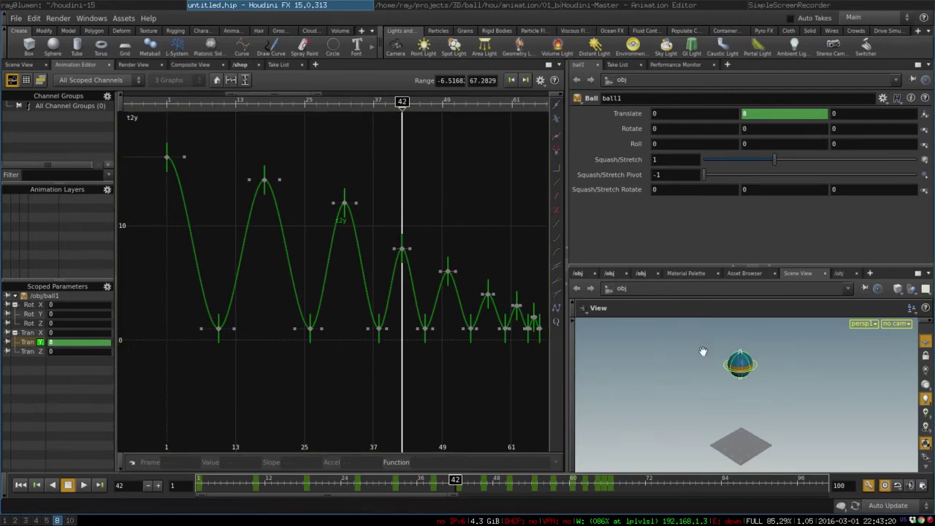
Step: Lower the Translate Y curve's bounce peaks, bringing frame 18 to about 13.54, frame 42 to about 7.6 and the last peak to about 1.87
drag(401, 249, 402, 253)
drag(347, 205, 343, 217)
drag(266, 180, 266, 186)
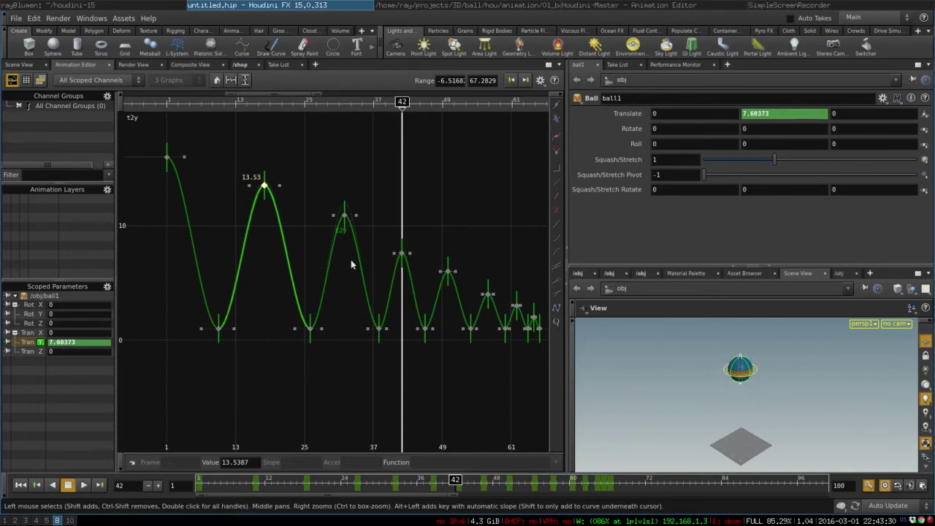
middle_drag(351, 263, 251, 276)
drag(345, 278, 424, 320)
click(424, 321)
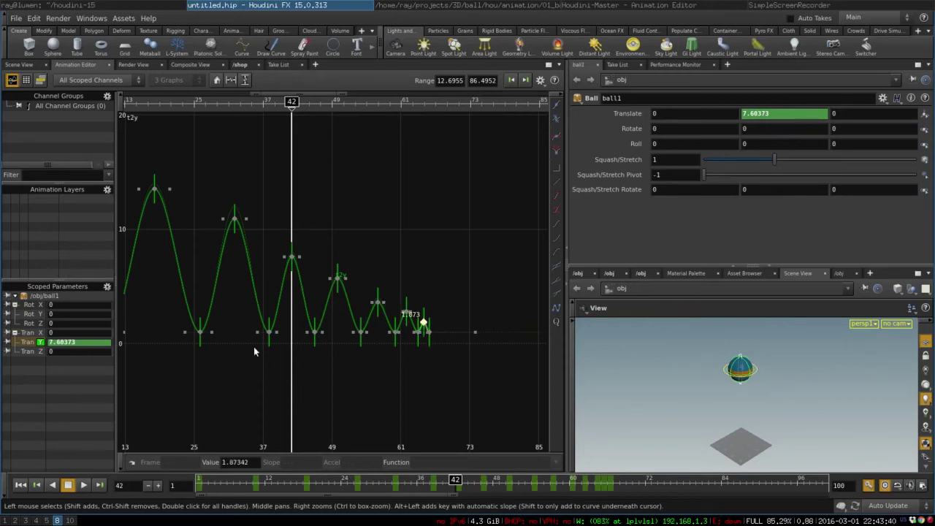
Step: Examine the curve around the frame 18 peak and the following ground contact, scrubbing from frame 17 to frame 26
mouse_move(242, 353)
right_down()
mouse_move(459, 365)
mouse_move(241, 217)
mouse_move(203, 233)
mouse_move(339, 190)
right_up()
middle_drag(342, 215, 233, 226)
drag(276, 149, 481, 247)
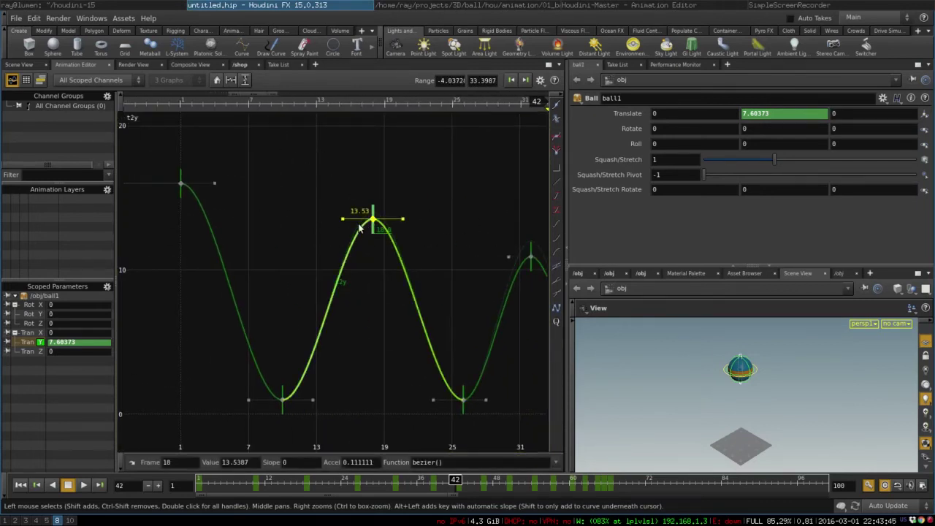
mouse_move(352, 105)
mouse_down()
mouse_move(307, 105)
mouse_move(362, 102)
mouse_up()
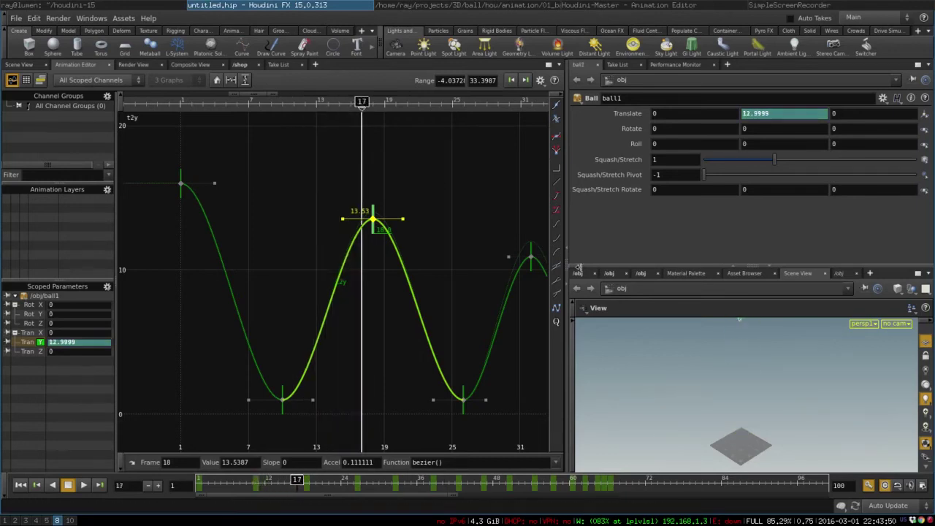
middle_drag(765, 354, 764, 390)
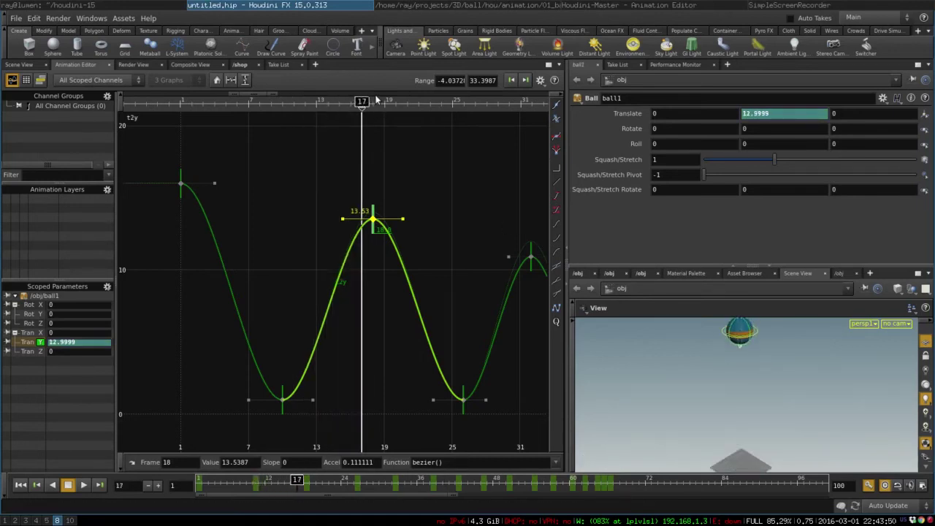
drag(361, 102, 417, 104)
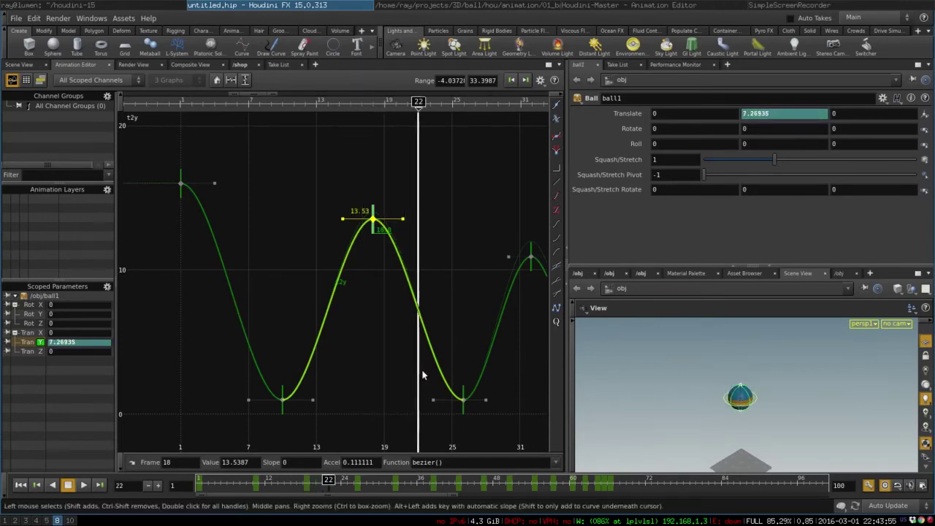
middle_drag(420, 360, 226, 334)
drag(241, 103, 291, 103)
middle_drag(799, 390, 802, 369)
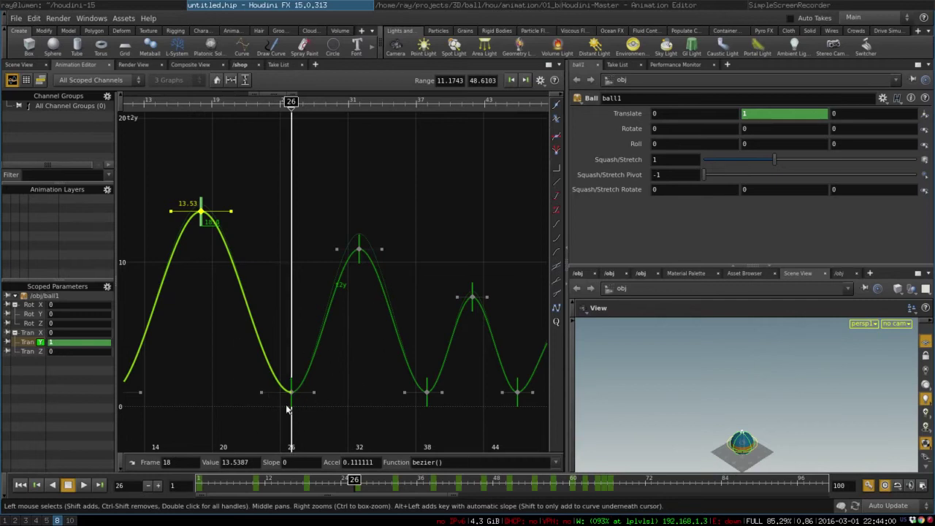
Step: Select all ground-contact keys at value 1 on the Translate Y curve and untie their handles
middle_drag(311, 391, 321, 295)
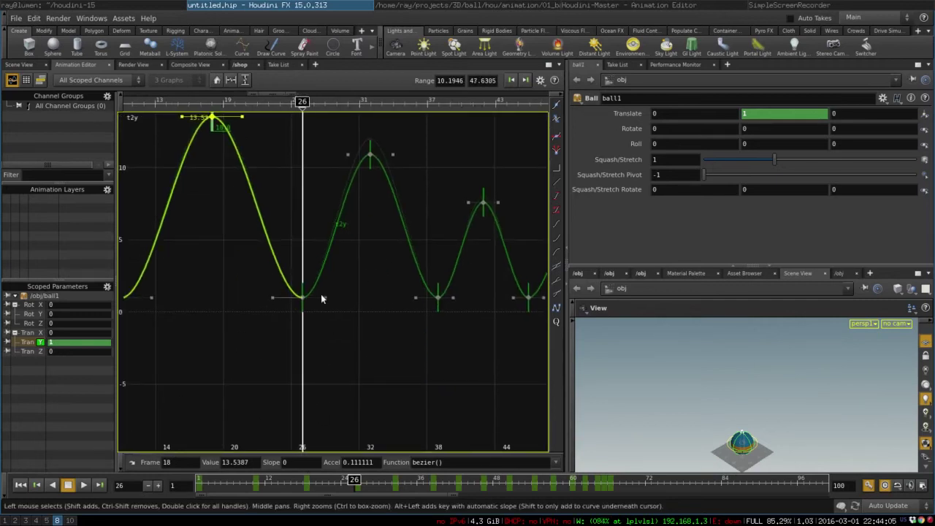
right_drag(321, 296, 150, 338)
drag(146, 340, 545, 300)
key(t)
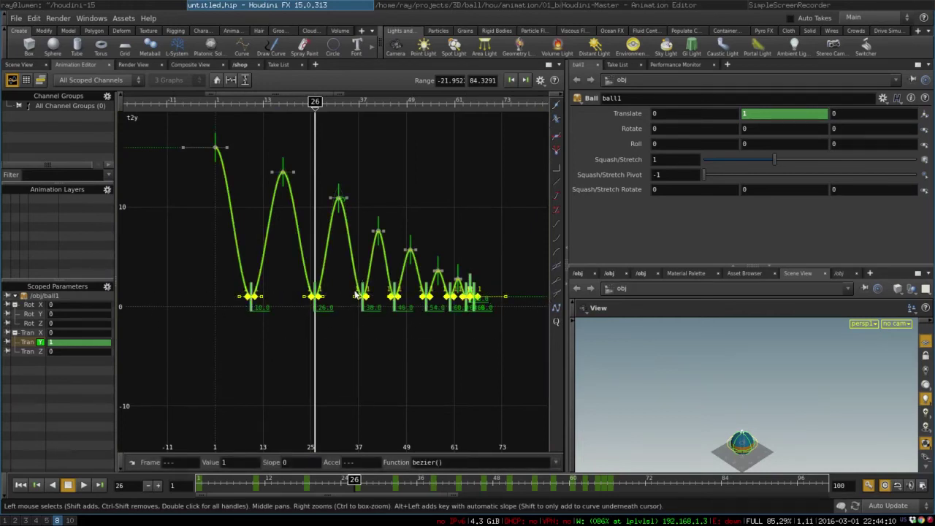
right_click(361, 300)
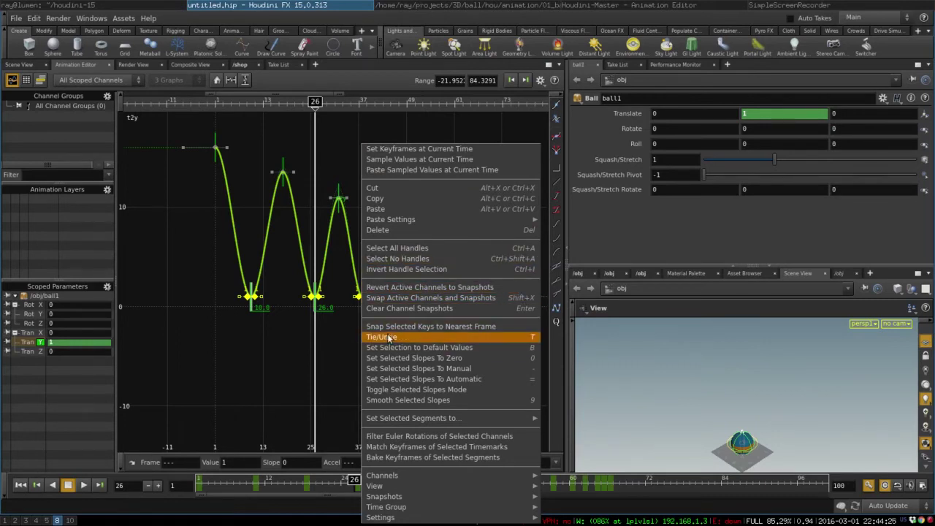
right_drag(337, 333, 416, 225)
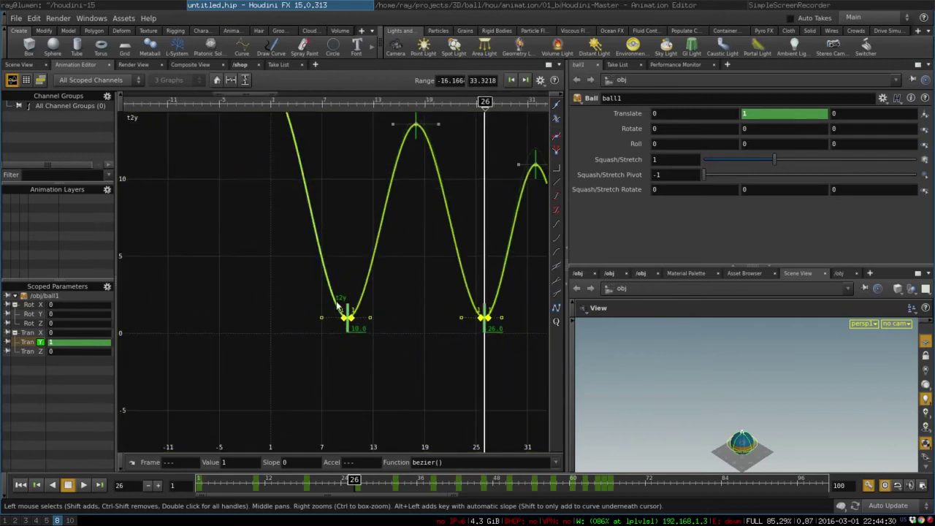
click(320, 319)
double_click(321, 318)
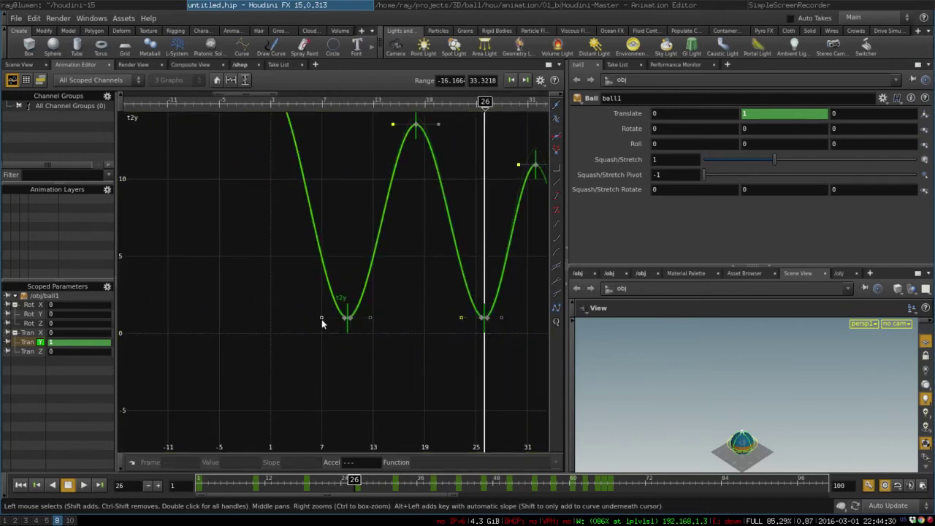
drag(321, 317, 335, 284)
key(ctrl+z)
click(445, 331)
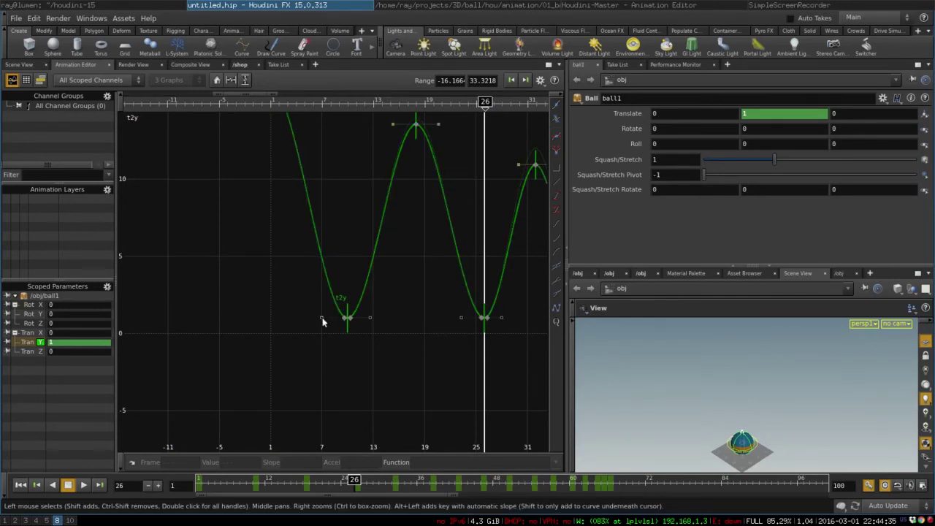
Step: Raise the incoming and outgoing tangent handles of the Translate Y ground contacts at frames 10 and 26, forming sharp V-shaped bounces
drag(322, 319, 335, 282)
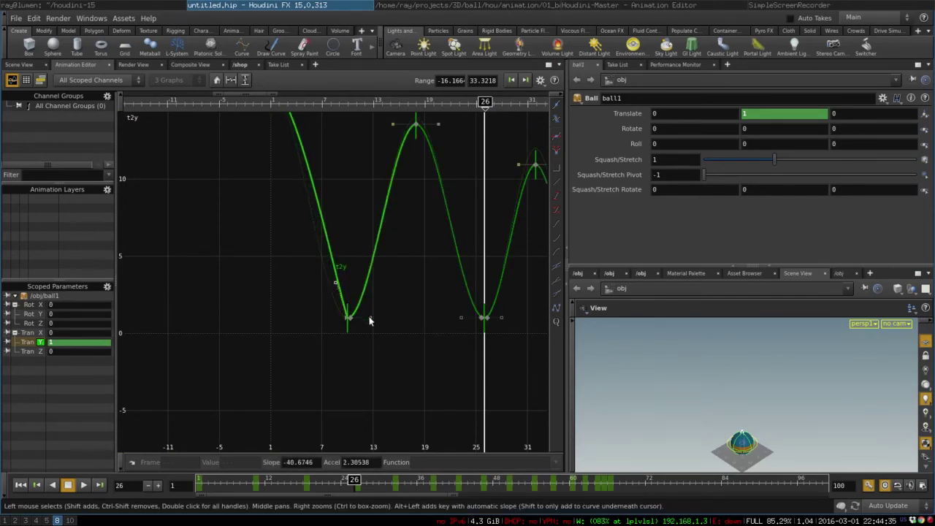
drag(370, 319, 361, 286)
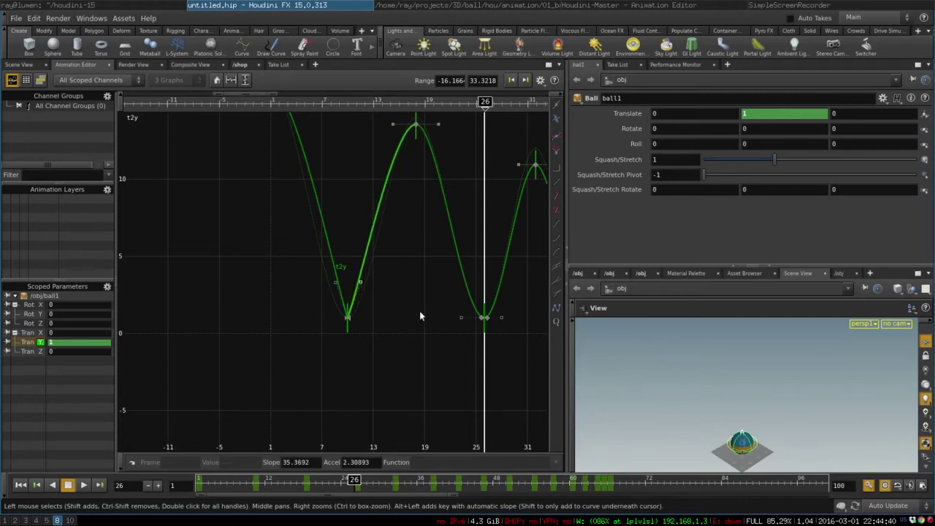
middle_drag(455, 329, 265, 332)
scroll(270, 325, up, 3)
drag(272, 313, 296, 253)
drag(340, 315, 317, 271)
Step: Select the ground-contact keys from frame 38 to the curve's end and steepen their incoming tangents to a slope of about -53
scroll(401, 304, down, 3)
middle_drag(400, 303, 247, 341)
drag(247, 355, 495, 328)
scroll(218, 326, up, 4)
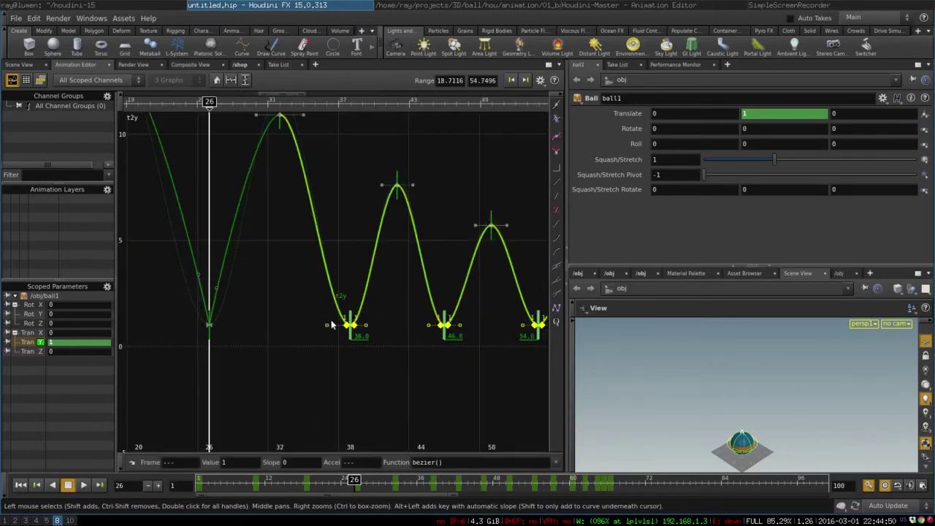
drag(327, 327, 347, 310)
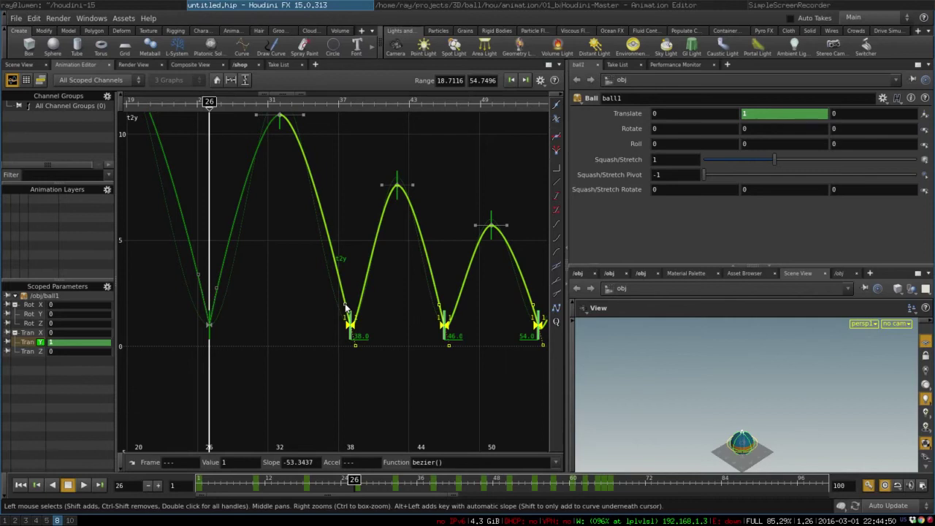
Step: Raise the outgoing tangents of the ground contacts from frame 38 onward together to a slope of about 40
middle_drag(365, 380, 217, 388)
drag(206, 352, 217, 350)
key(ctrl+z)
scroll(169, 365, down, 3)
drag(177, 375, 452, 356)
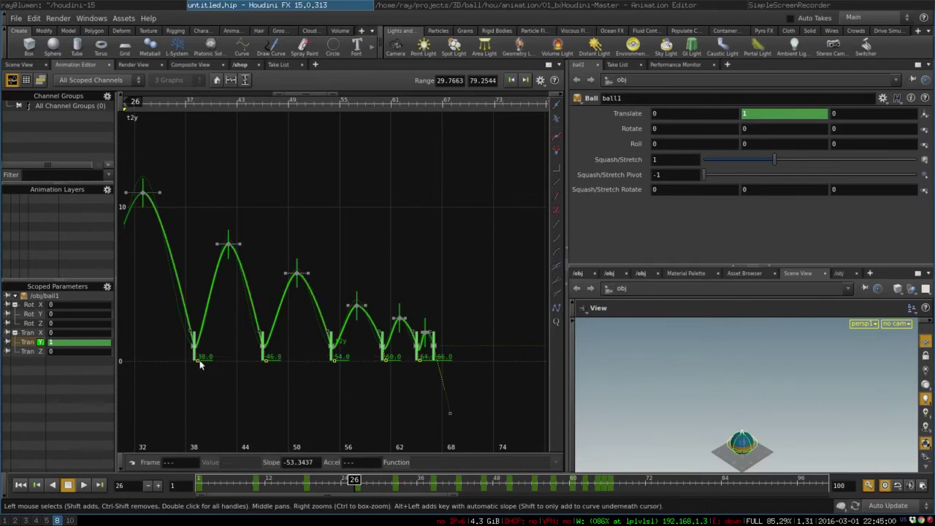
drag(200, 365, 199, 332)
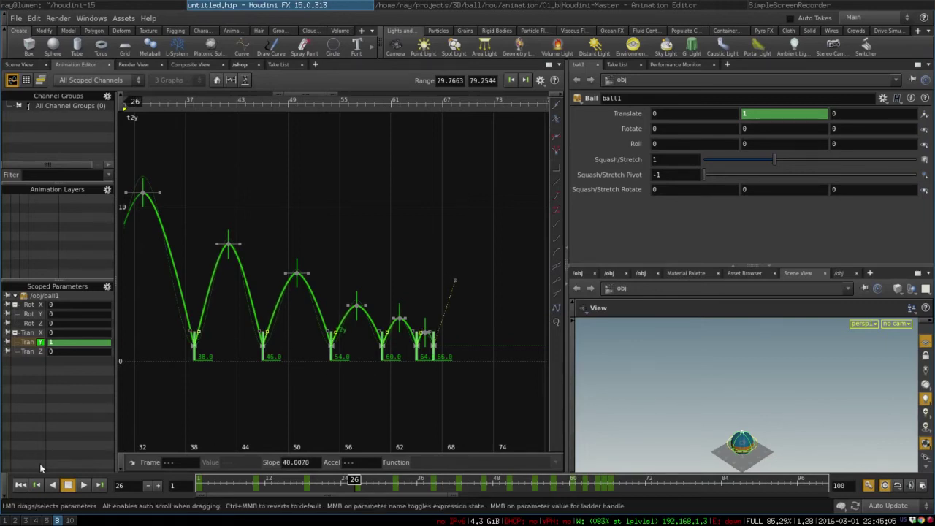
Step: Play the animation from the first frame to check the bounces' timing, and return to frame 1
click(82, 485)
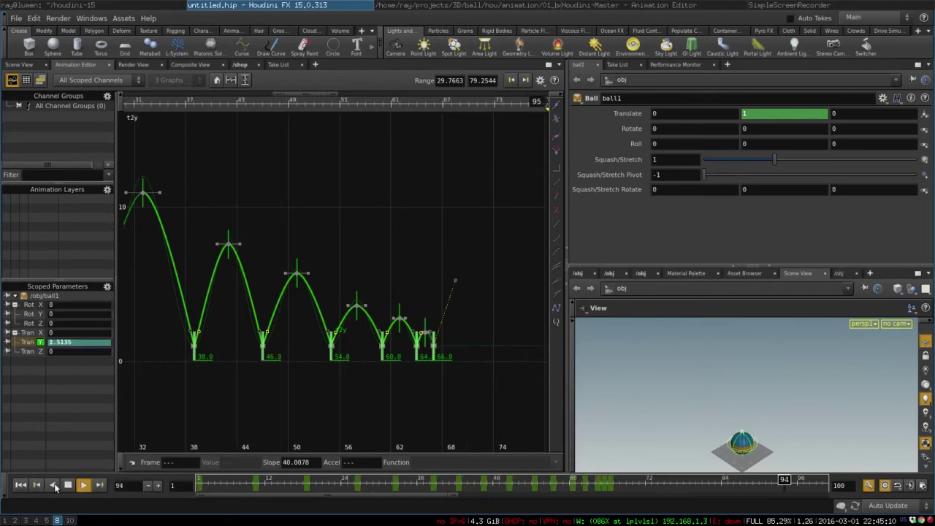
click(66, 485)
click(20, 484)
click(83, 485)
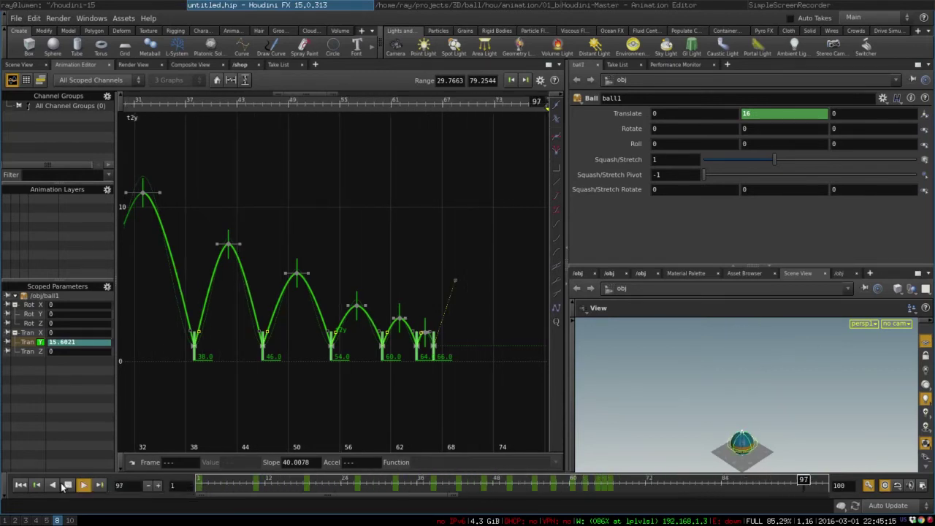
click(68, 485)
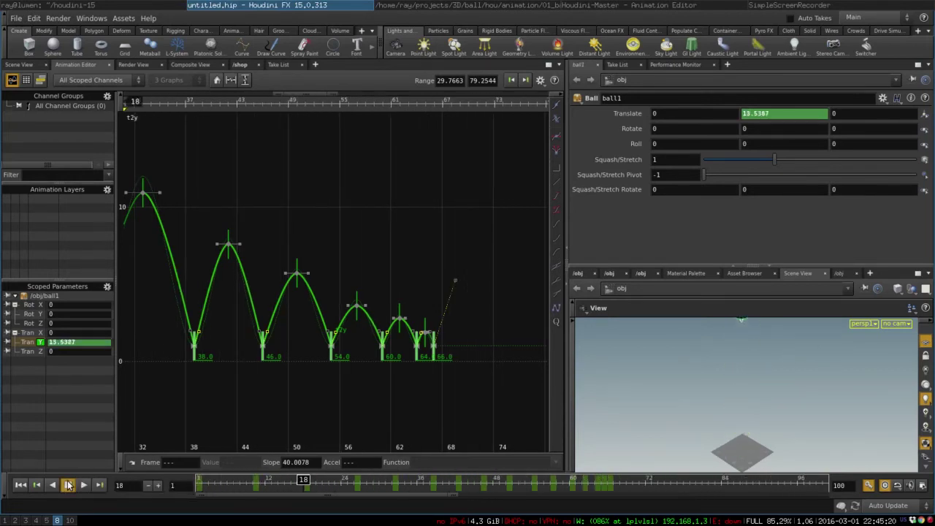
click(19, 485)
Step: Copy the last bounce's keys from frames 64 to 66 and paste them at frame 66
middle_drag(358, 392, 239, 381)
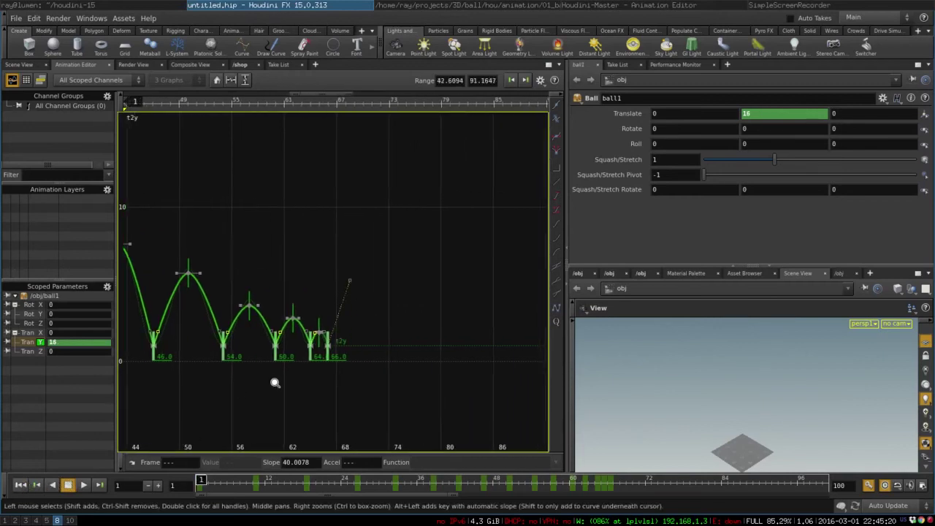
right_drag(281, 383, 383, 241)
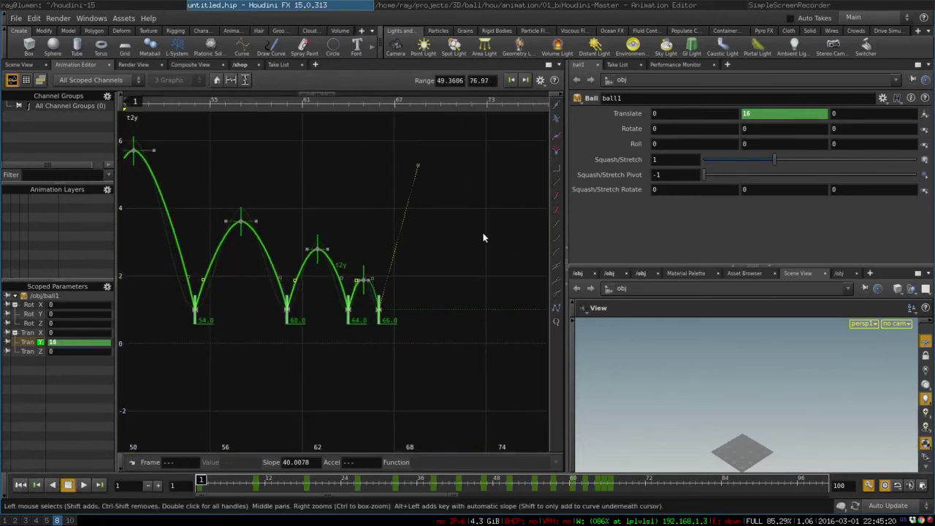
drag(472, 221, 339, 327)
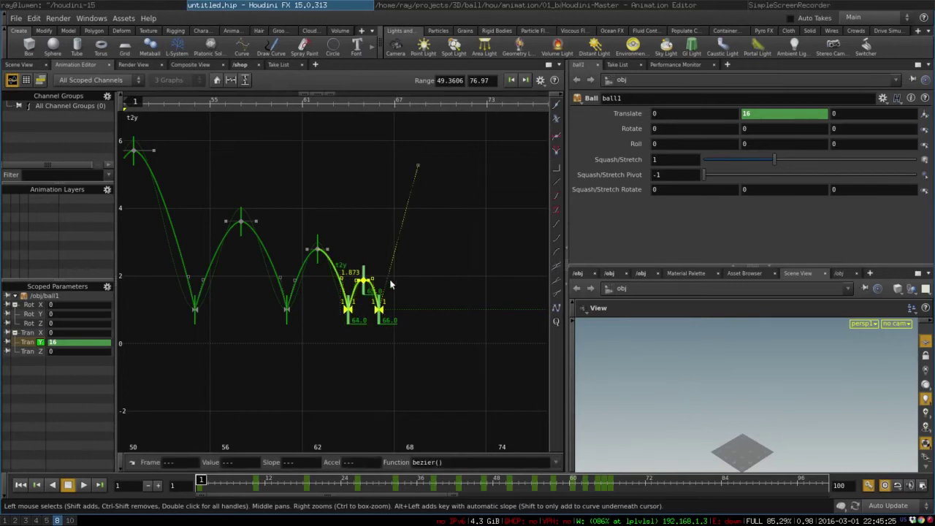
click(379, 101)
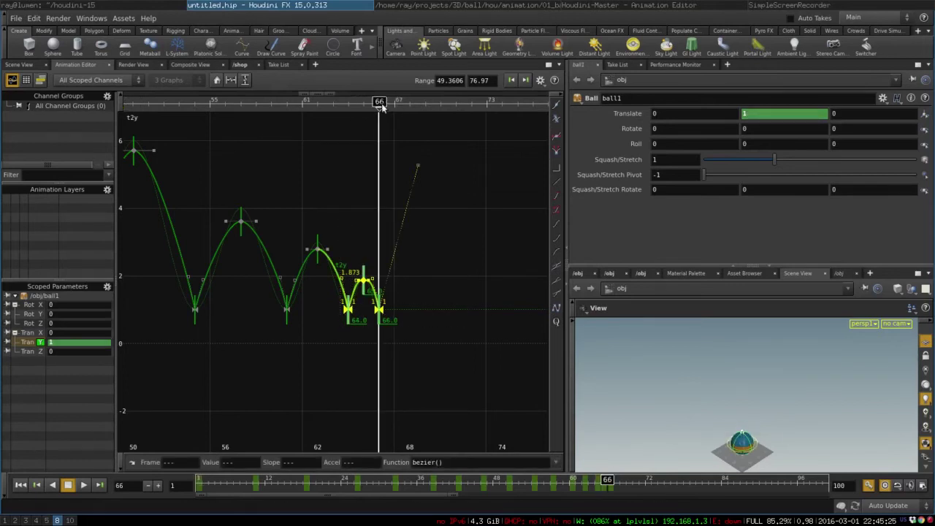
key(ctrl+v)
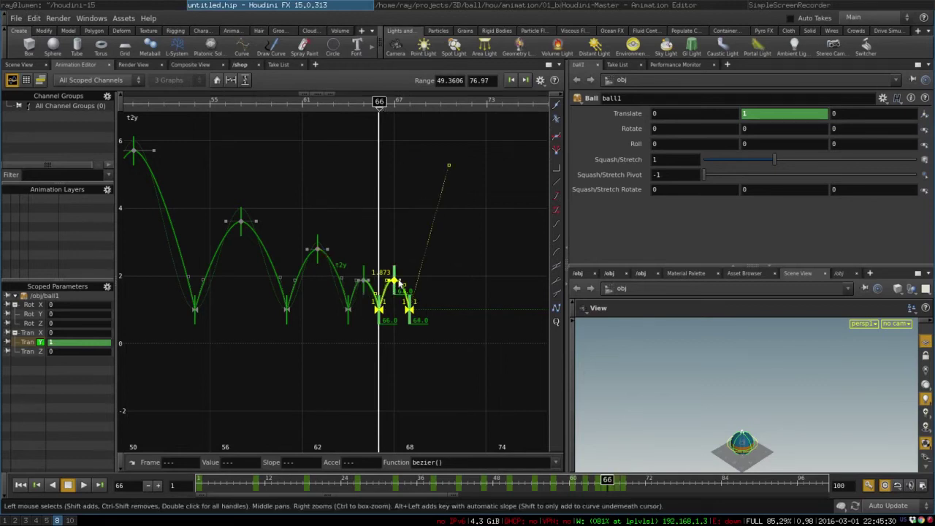
Step: Lower the frame 67 peak to about 1.46 and pull in the tangents at frames 66 and 68 to form a rounded bounce
drag(398, 281, 395, 287)
key(ctrl+z)
click(411, 263)
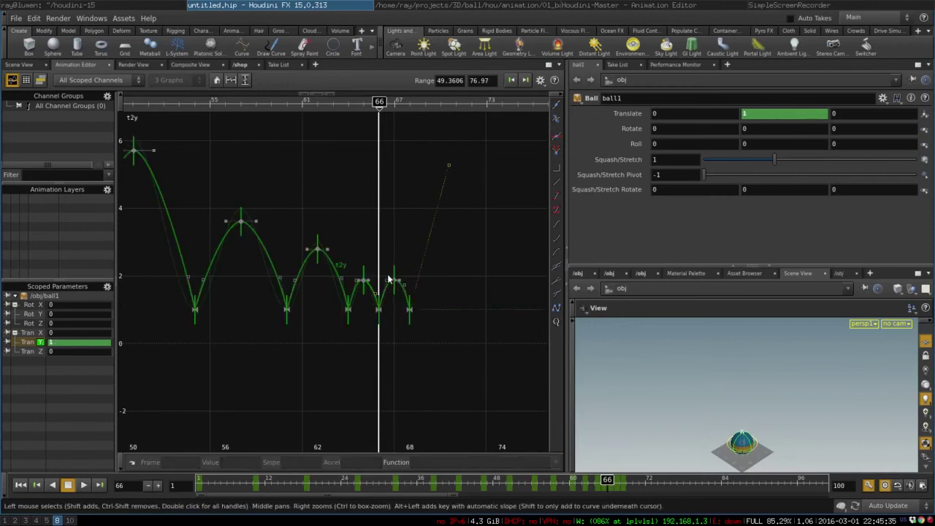
click(392, 280)
drag(391, 280, 395, 291)
right_drag(394, 291, 332, 334)
drag(366, 264, 350, 327)
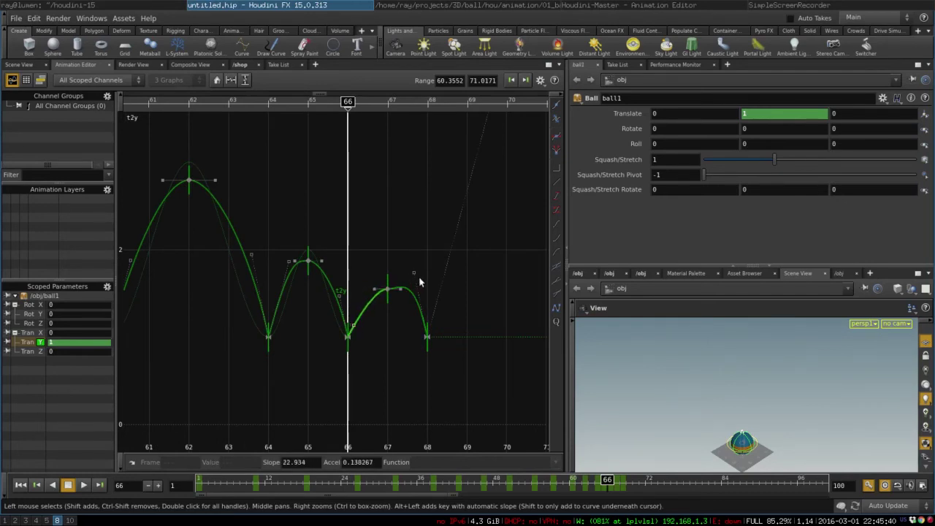
drag(414, 271, 388, 297)
Step: Copy the bounce keys from frames 66 to 68 and paste them at frames 68 and 70
drag(460, 277, 338, 365)
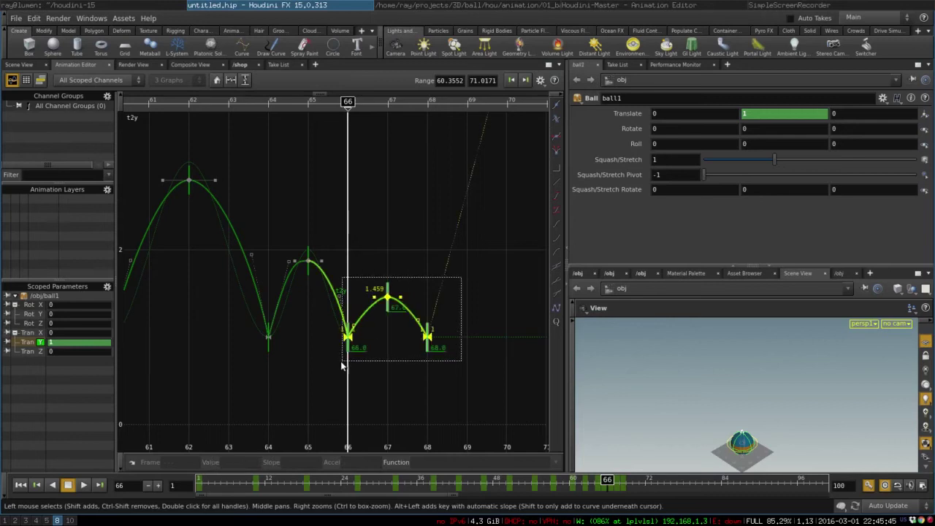
click(371, 109)
drag(388, 106, 428, 104)
key(ctrl+v)
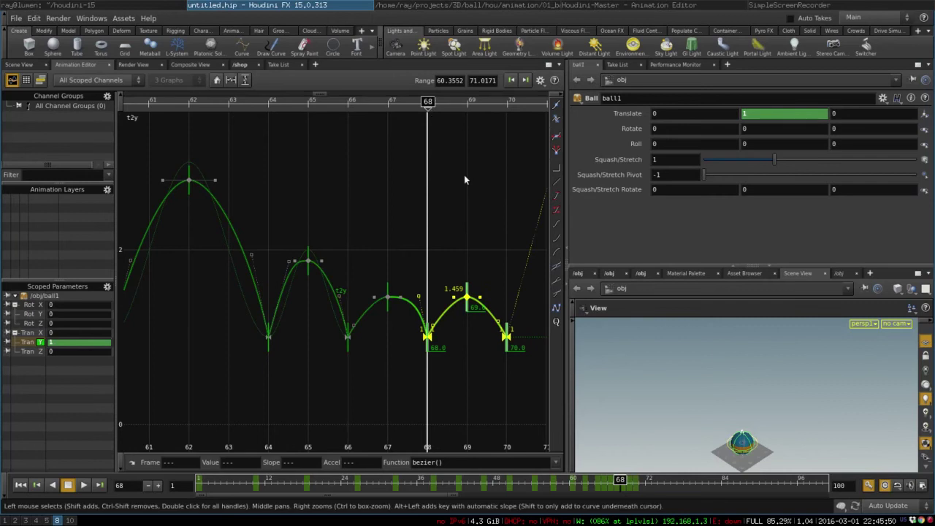
middle_drag(464, 174, 257, 134)
drag(242, 102, 322, 101)
key(ctrl+v)
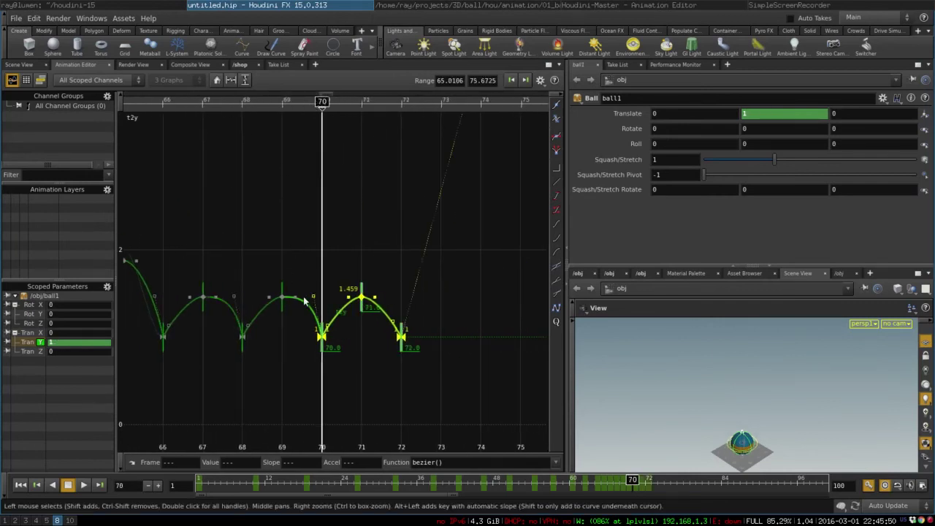
Step: Pull in frame 70's incoming tangent and lower the last two peaks, bringing the frame 71 peak to about 1.19
click(305, 273)
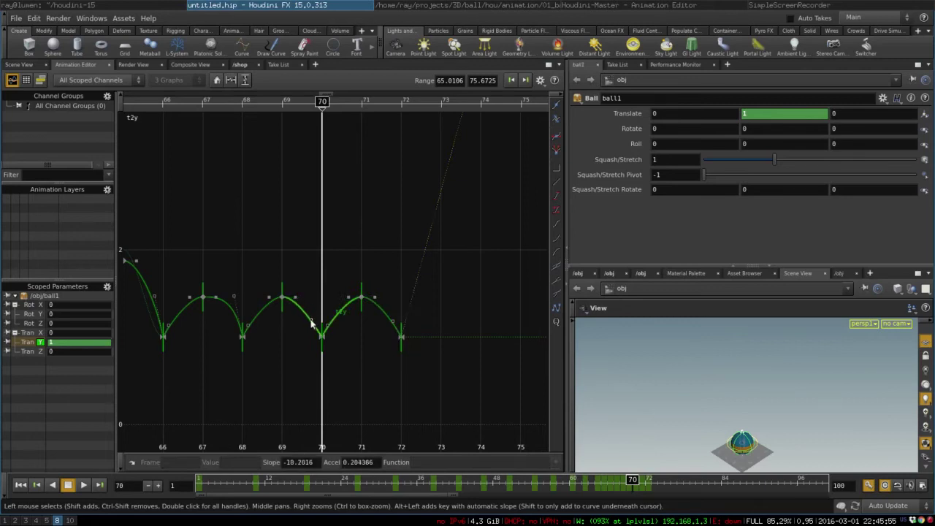
drag(283, 299, 284, 314)
drag(360, 299, 361, 320)
Step: Play back the animation from frame 1 and adjust frame 68's incoming tangent to a slope of about -17
click(19, 484)
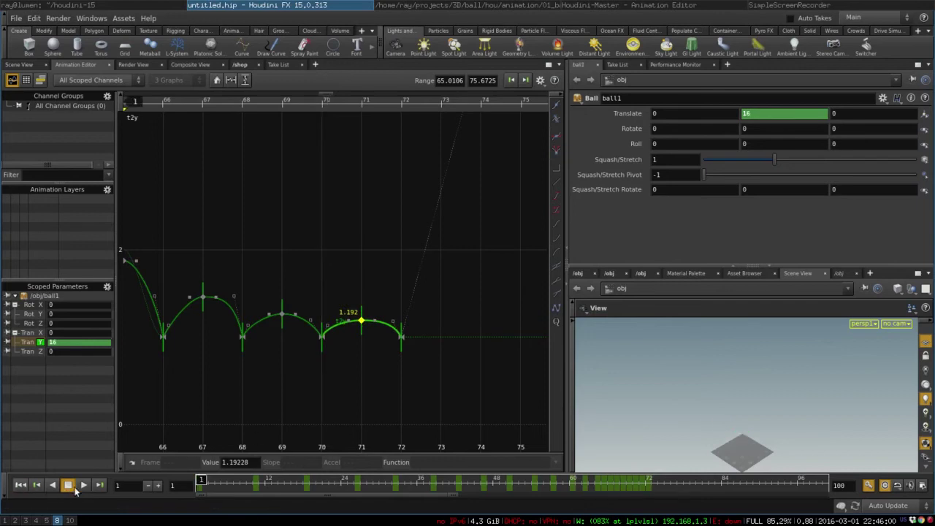
click(84, 485)
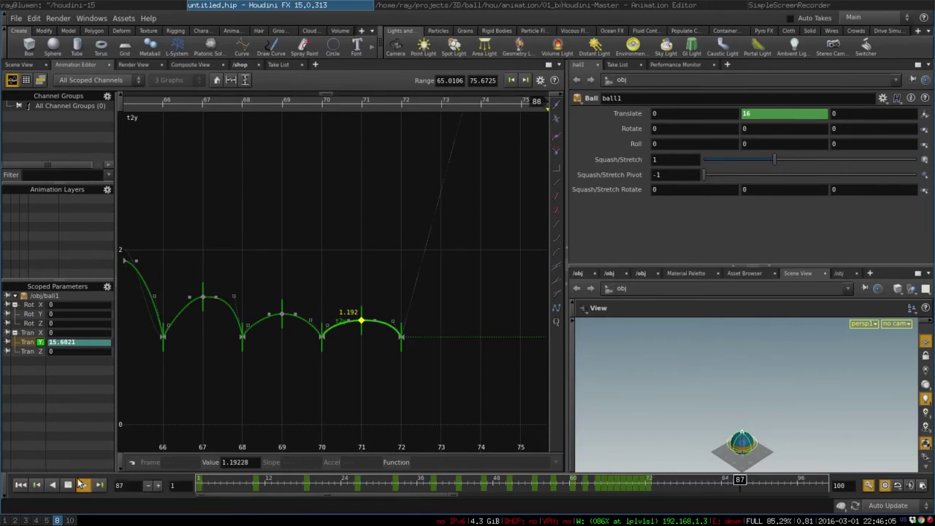
click(67, 486)
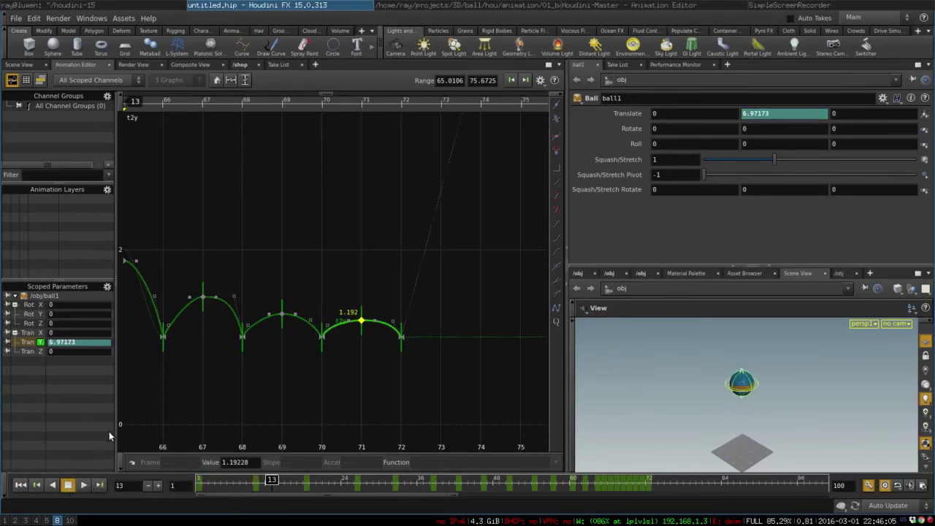
drag(234, 296, 224, 308)
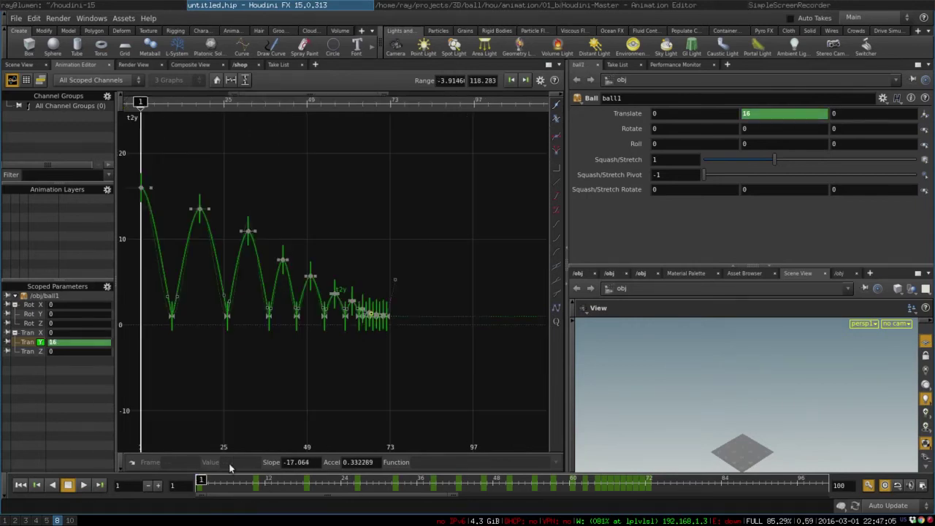
Step: At frame 9, key the ball's Squash/Stretch with a value of 1.364
drag(235, 484, 247, 483)
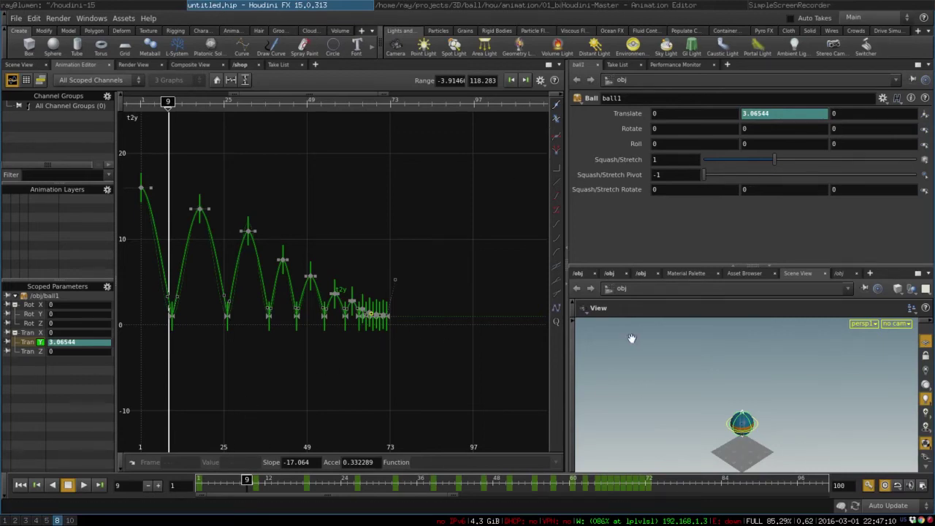
middle_drag(719, 412, 691, 390)
right_drag(712, 405, 773, 406)
middle_drag(752, 424, 759, 412)
drag(759, 412, 758, 423)
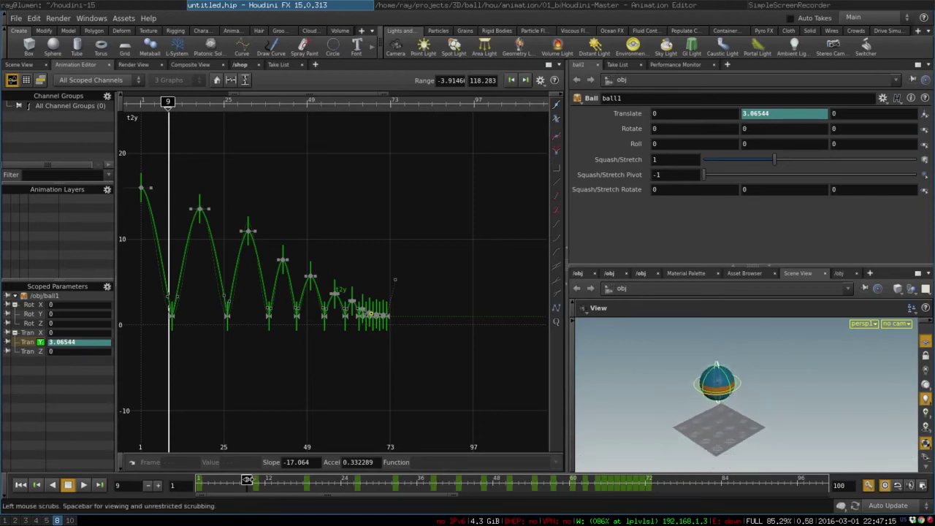
click(253, 479)
click(247, 480)
alt+click(686, 159)
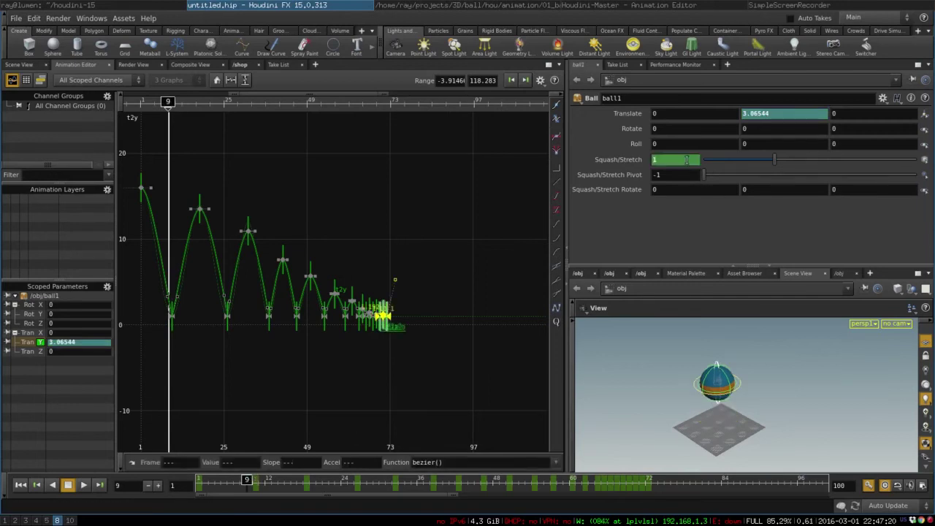
drag(774, 163, 825, 159)
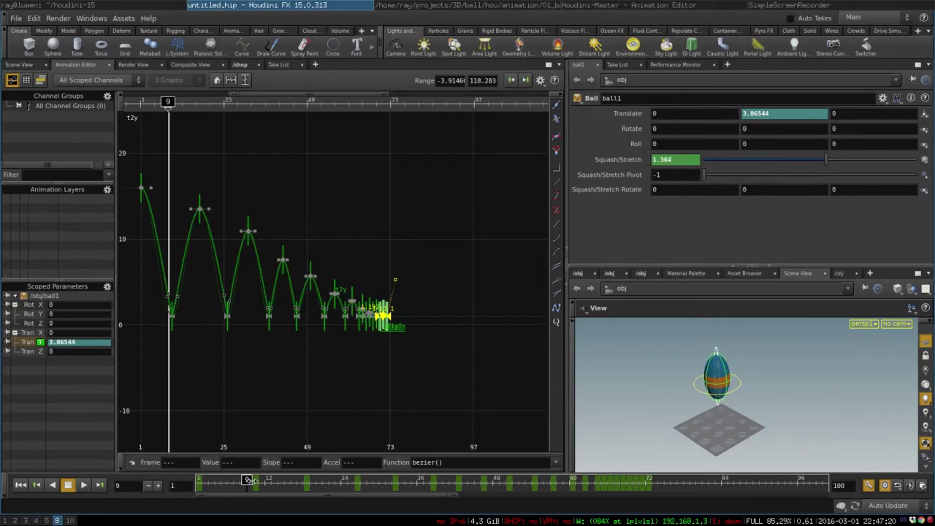
Step: Return to frame 1 and show the ball in the large Scene View with the object network open below the parameters
drag(247, 480, 199, 480)
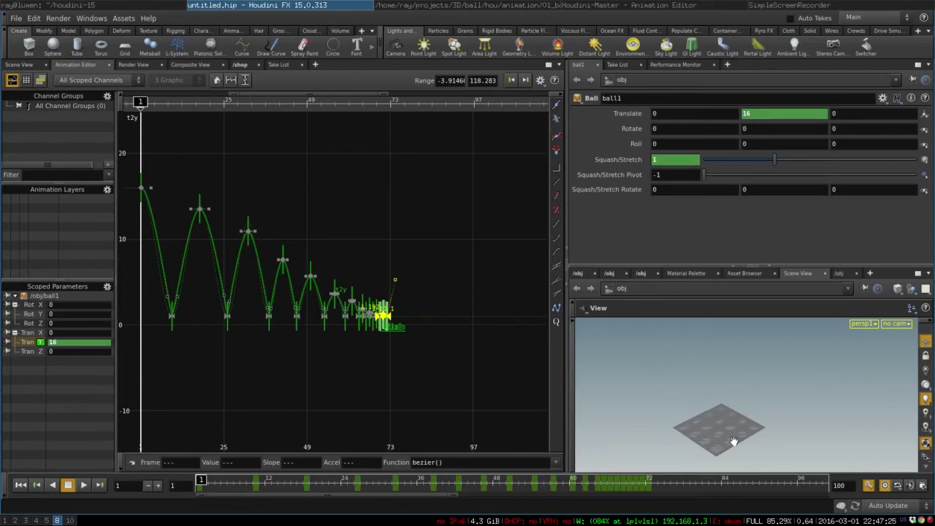
right_drag(739, 444, 603, 424)
middle_drag(757, 349, 711, 381)
right_drag(694, 374, 722, 373)
click(19, 67)
click(20, 64)
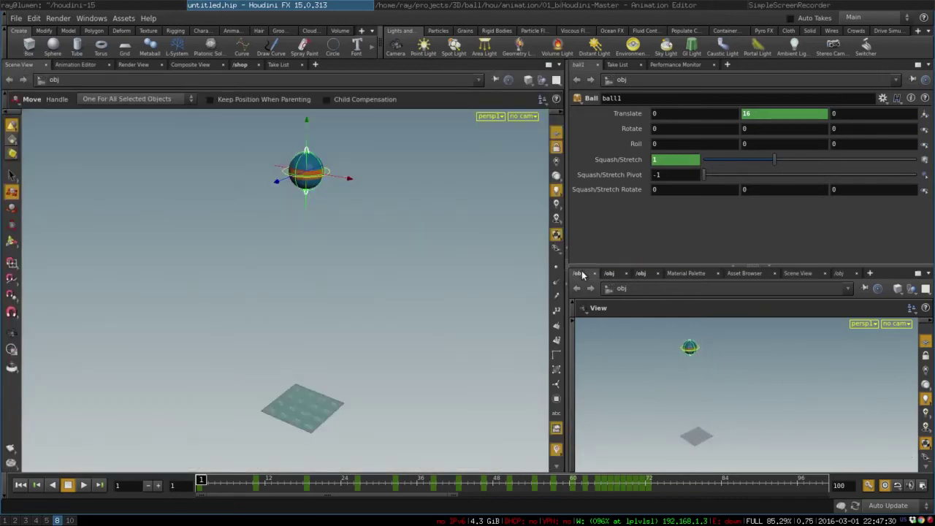
click(580, 273)
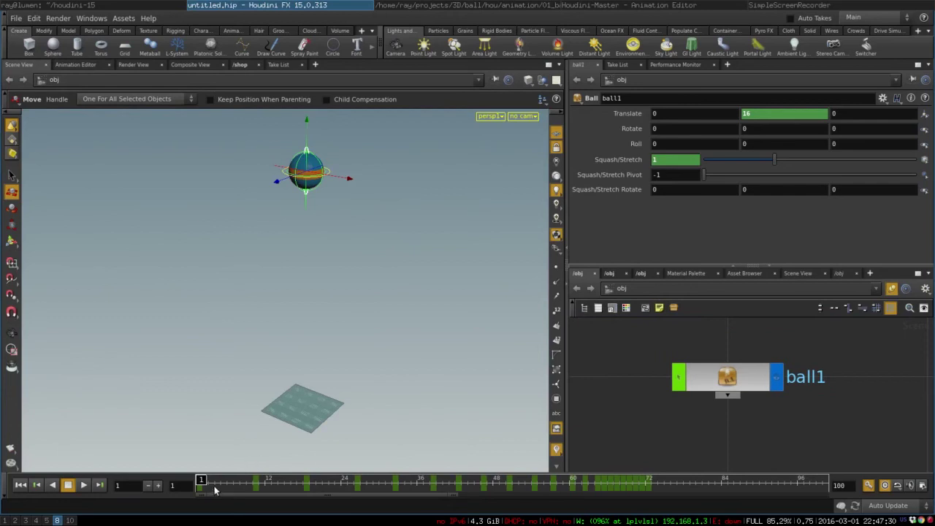
Step: Scrub to frame 9 and examine the stretched ball up close above the ground grid
drag(215, 479, 244, 478)
alt+middle_drag(258, 349, 270, 281)
alt+right_drag(218, 321, 507, 287)
key(t)
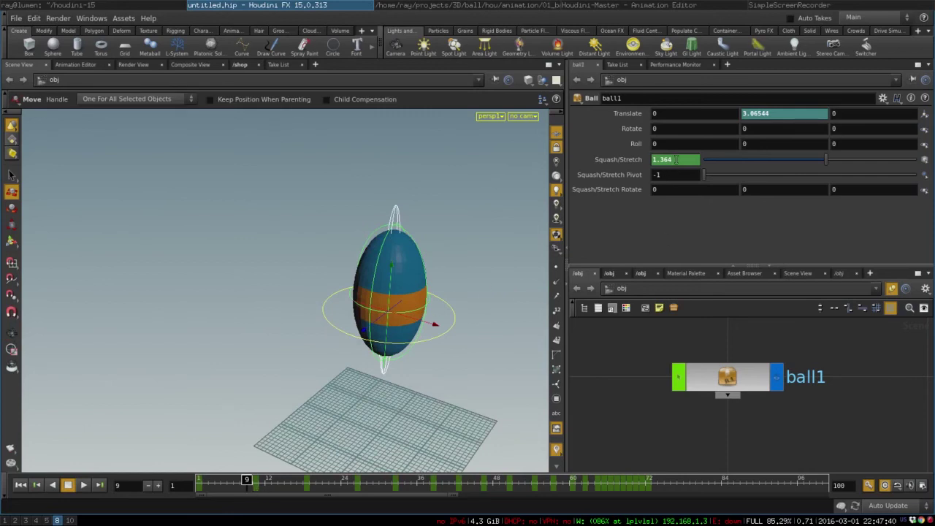
Step: Select the ball and, at frame 10, key its Squash/Stretch with a squashed value of 0.769
click(725, 370)
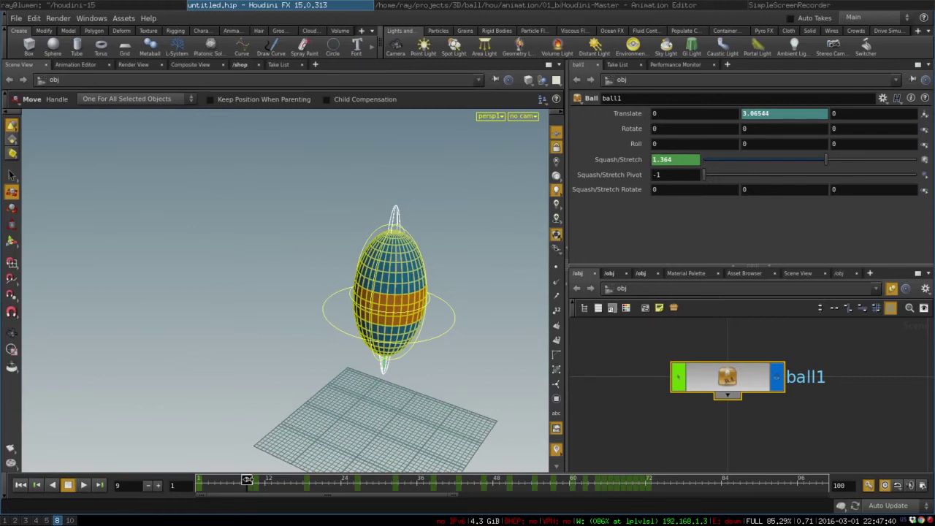
drag(247, 480, 252, 480)
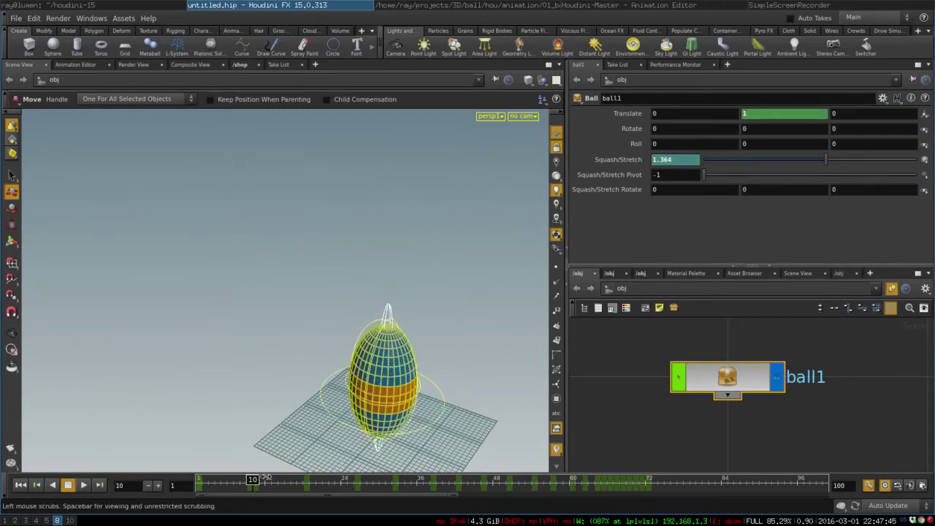
drag(809, 158, 740, 156)
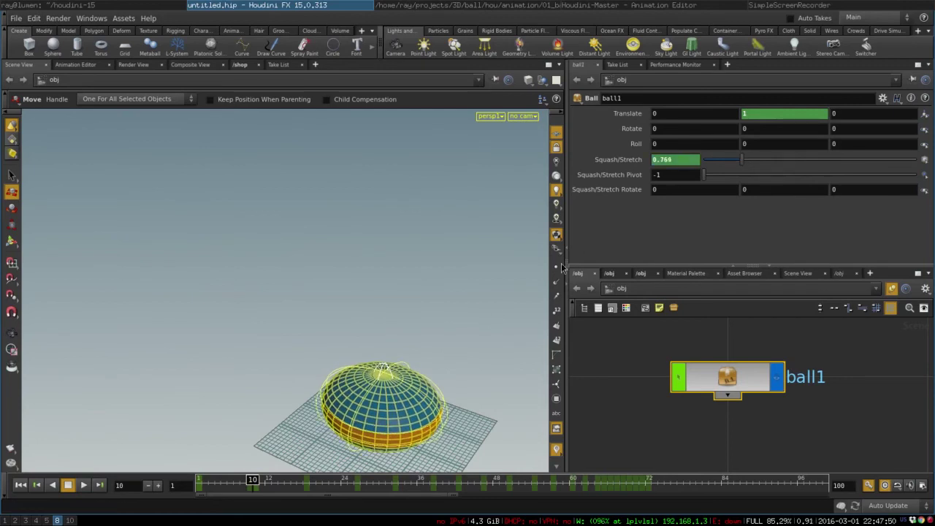
Step: At frame 11, just after the first ground impact, key the ball's Squash/Stretch with a value of 1.248
key(space)
middle_drag(399, 353, 275, 219)
right_drag(276, 273, 369, 292)
drag(291, 381, 308, 393)
key(t)
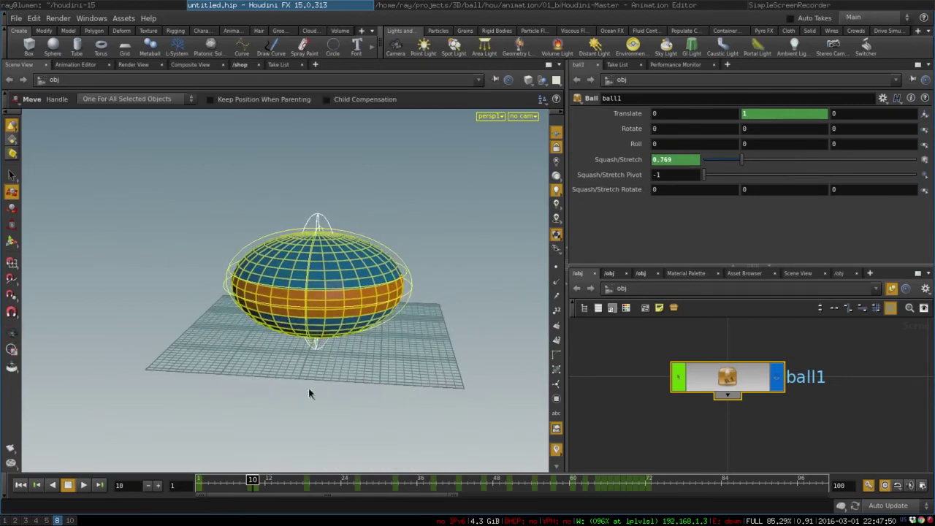
click(258, 479)
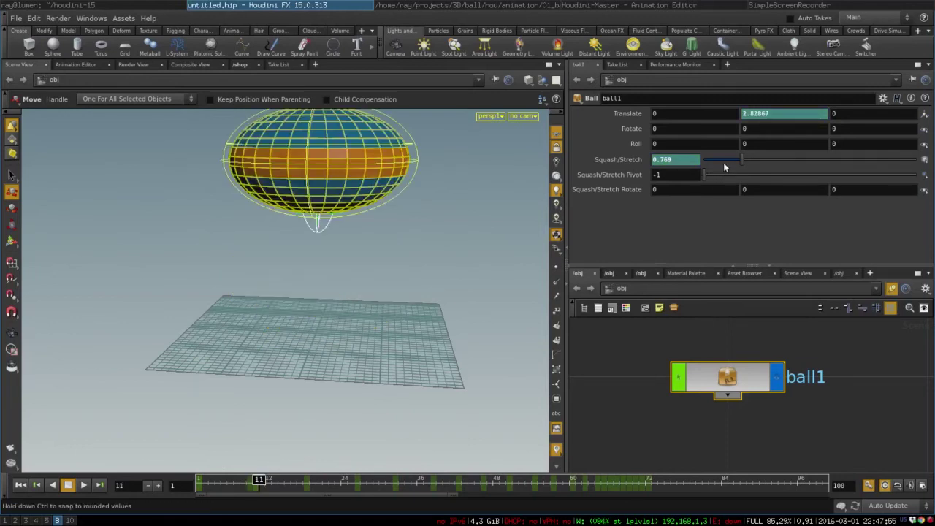
drag(750, 163, 808, 140)
key(Escape)
Step: Review the first bounce and, at frame 18, key the ball's Squash/Stretch back to its default value of 1
drag(351, 245, 369, 328)
key(t)
drag(259, 481, 209, 480)
key(space)
right_drag(360, 323, 137, 336)
middle_drag(317, 309, 315, 335)
drag(316, 336, 294, 366)
key(t)
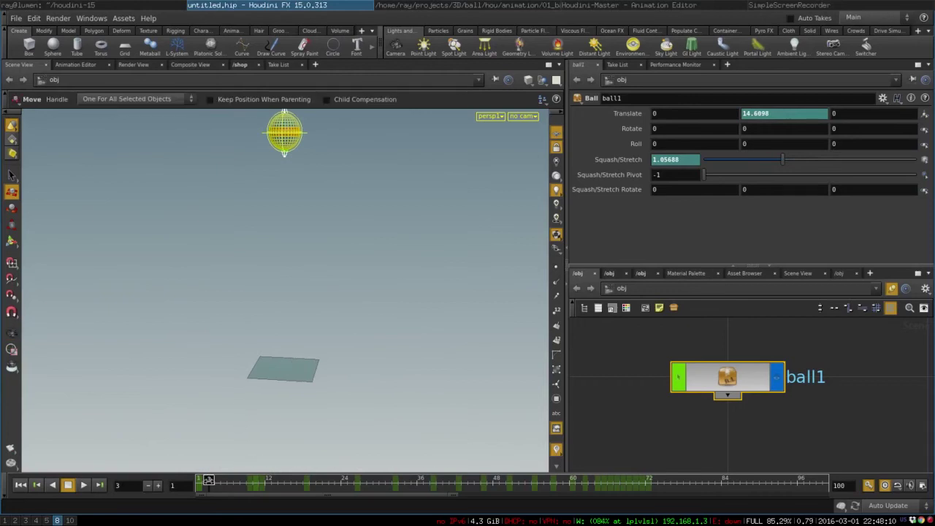
drag(209, 480, 303, 465)
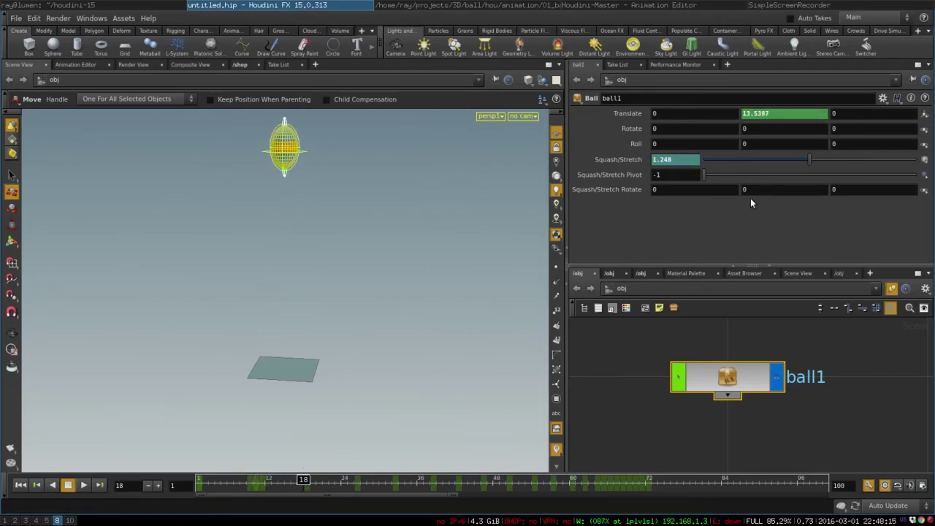
ctrl+middle_click(686, 163)
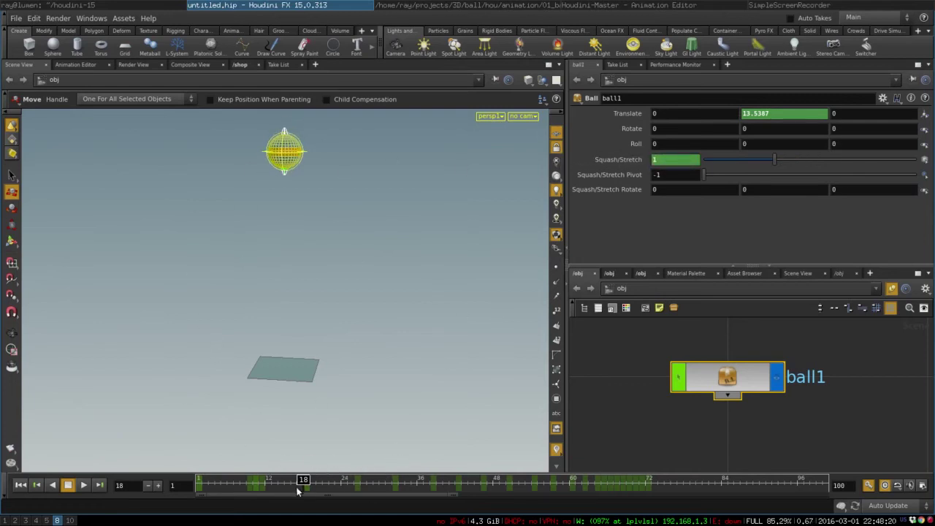
Step: At frame 25, just before the second impact, key the ball's Squash/Stretch with a value of 1.298
drag(303, 480, 348, 479)
alt+right_drag(273, 367, 479, 357)
click(816, 160)
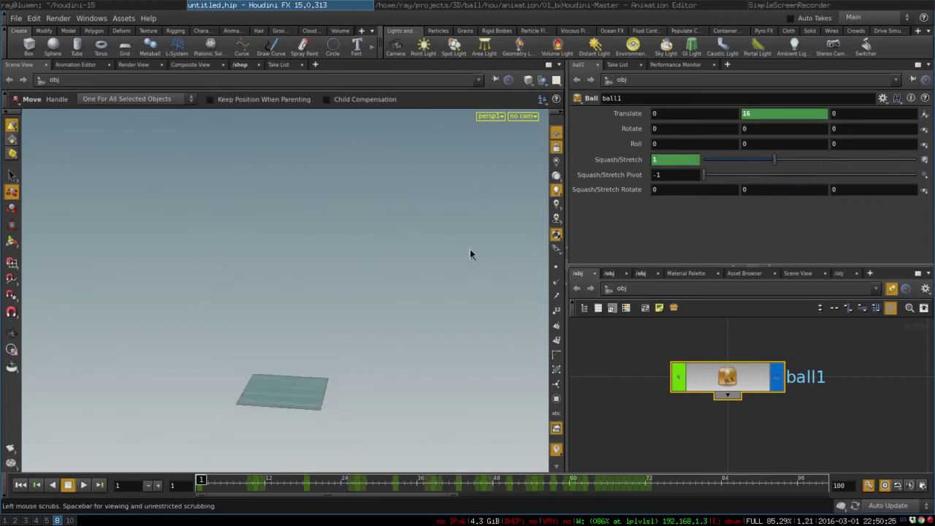
right_drag(469, 254, 404, 302)
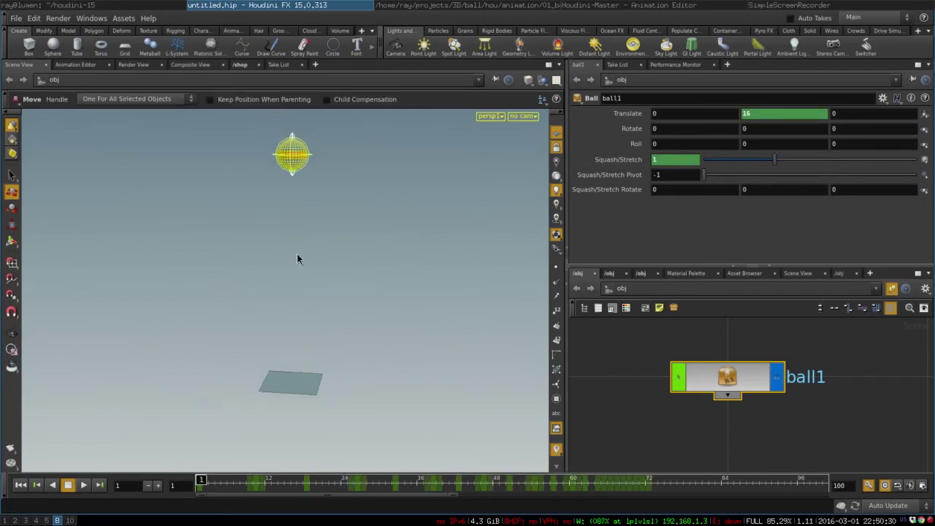
Step: Play the whole animation forward to review the squash and stretch, and return to frame 1
click(83, 488)
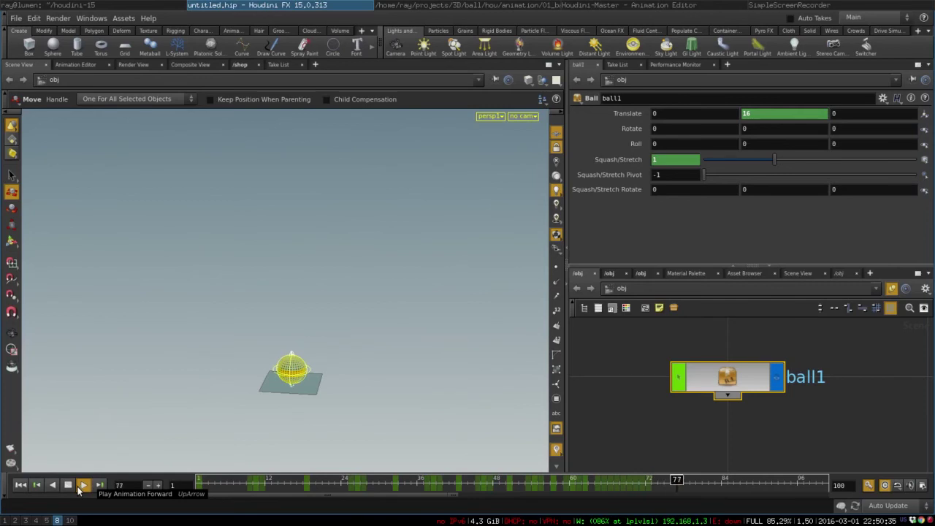
click(69, 485)
click(20, 485)
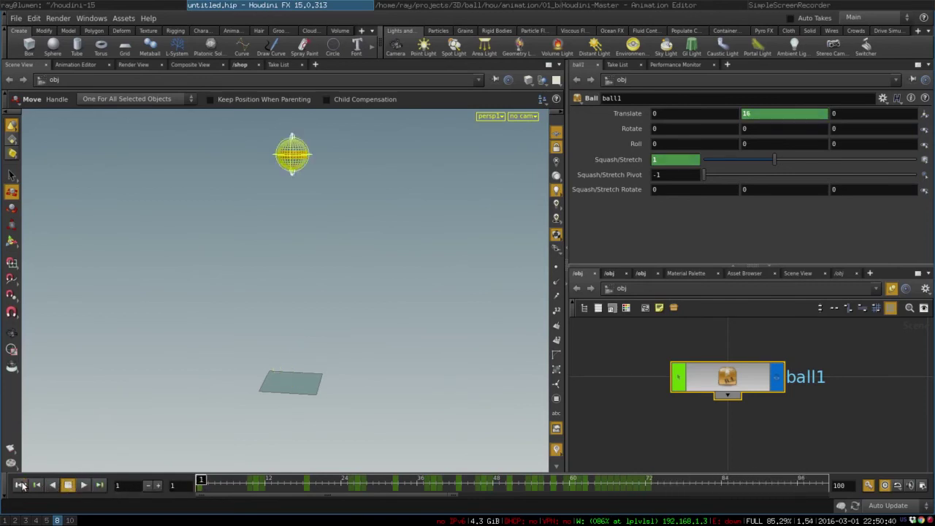
Step: Isolate the Squash/Stretch curve in the Animation Editor and show the Scene View below the parameters
click(80, 65)
scroll(52, 407, down, 2)
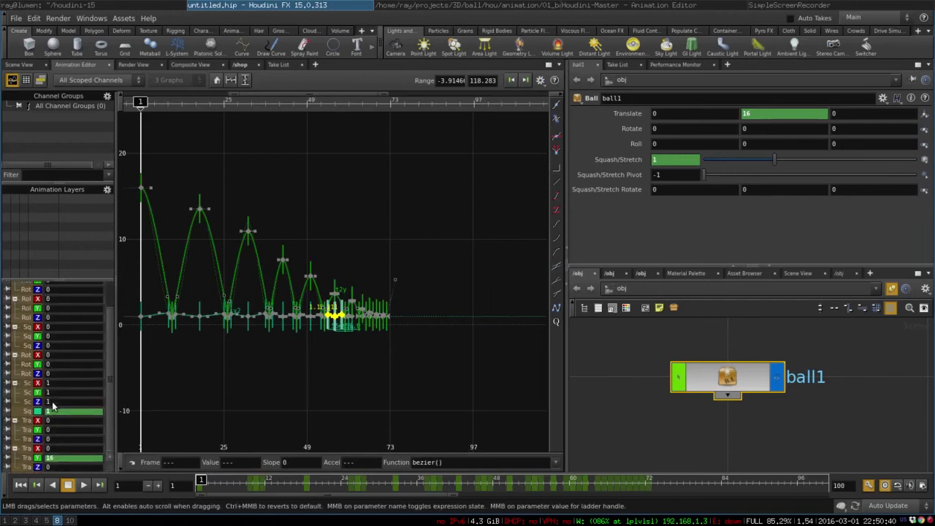
click(27, 412)
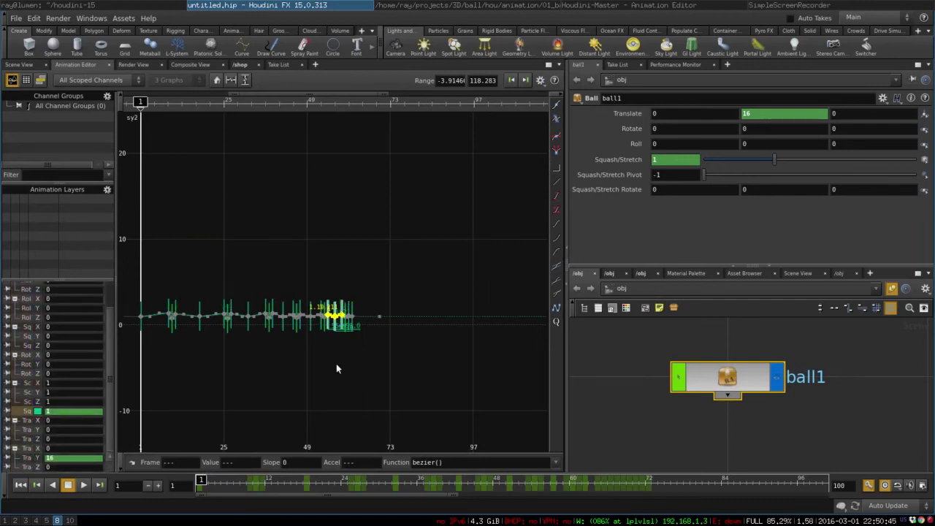
key(h)
middle_drag(270, 321, 354, 344)
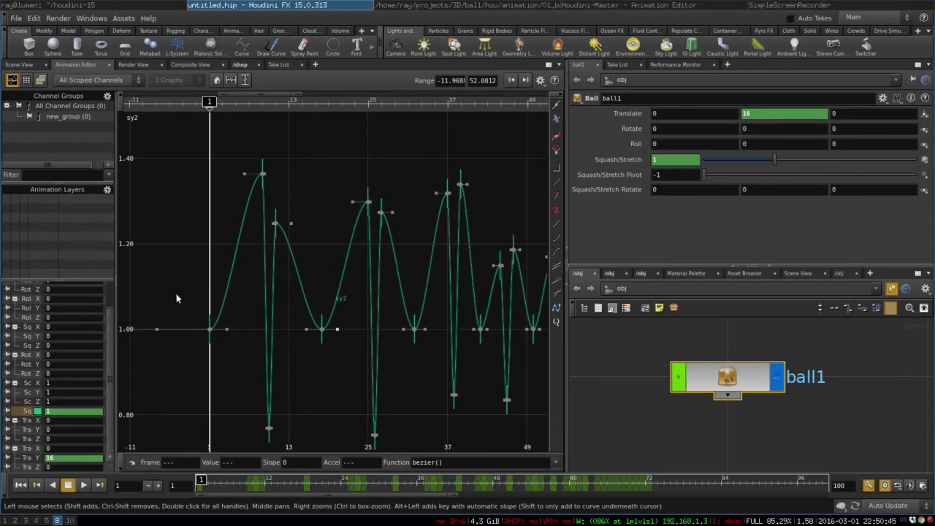
scroll(185, 285, up, 6)
scroll(283, 315, down, 2)
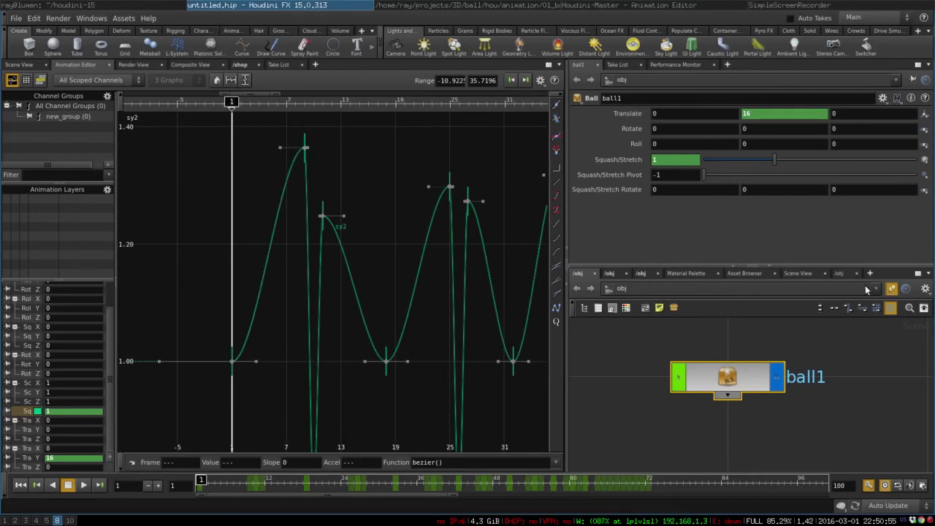
click(803, 273)
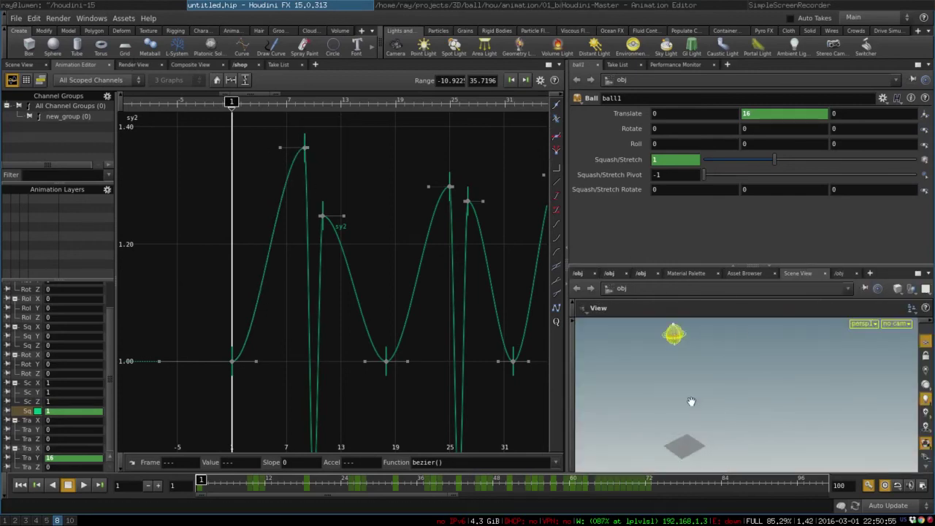
Step: Steepen frame 9's incoming tangent on the Squash/Stretch curve and lengthen frame 1's outgoing tangent to an acceleration of about 0.29
drag(201, 480, 257, 471)
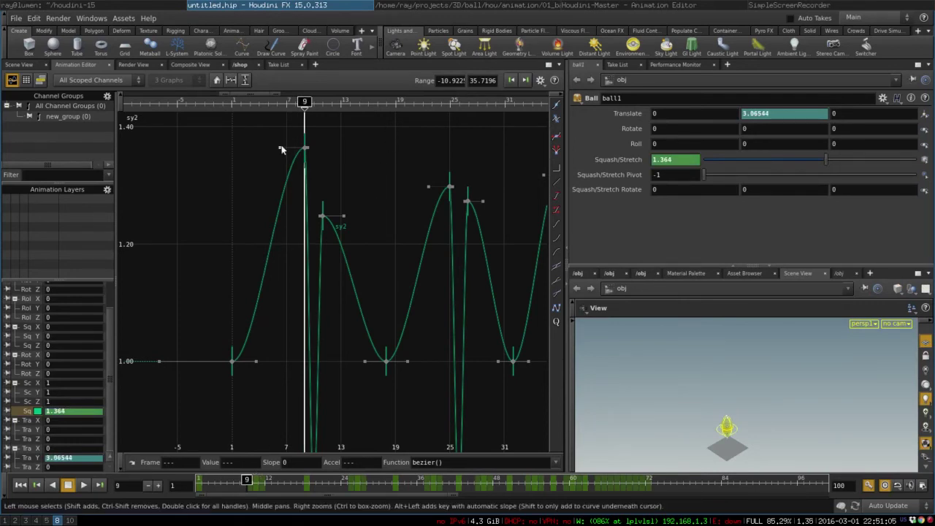
drag(281, 149, 300, 172)
drag(254, 364, 294, 364)
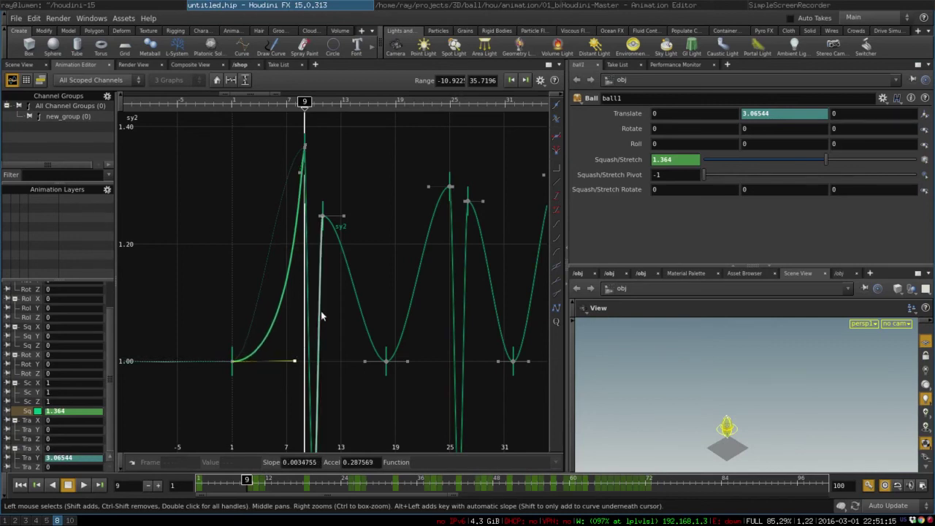
Step: Set frame 11's outgoing tangent to a slope of about -3.43 and lengthen frame 18's incoming tangent with a slope of 0
scroll(341, 317, up, 5)
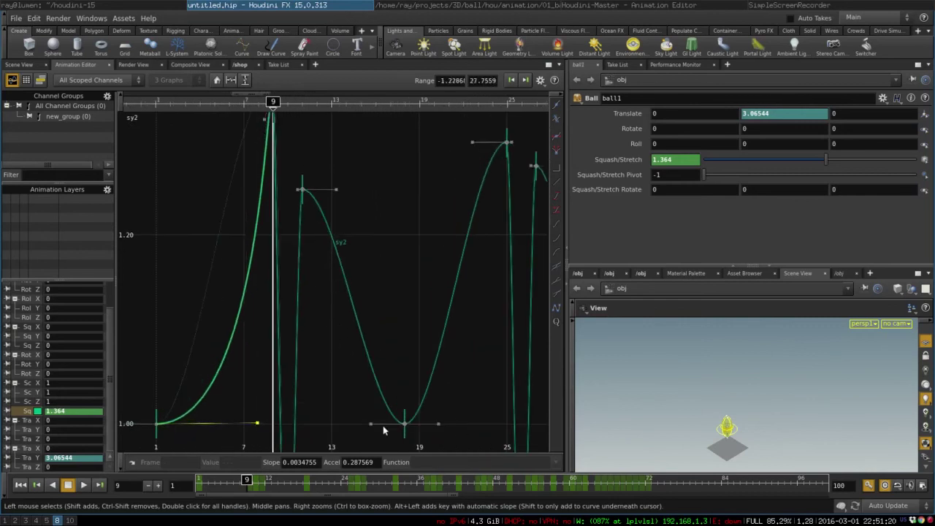
drag(255, 479, 259, 479)
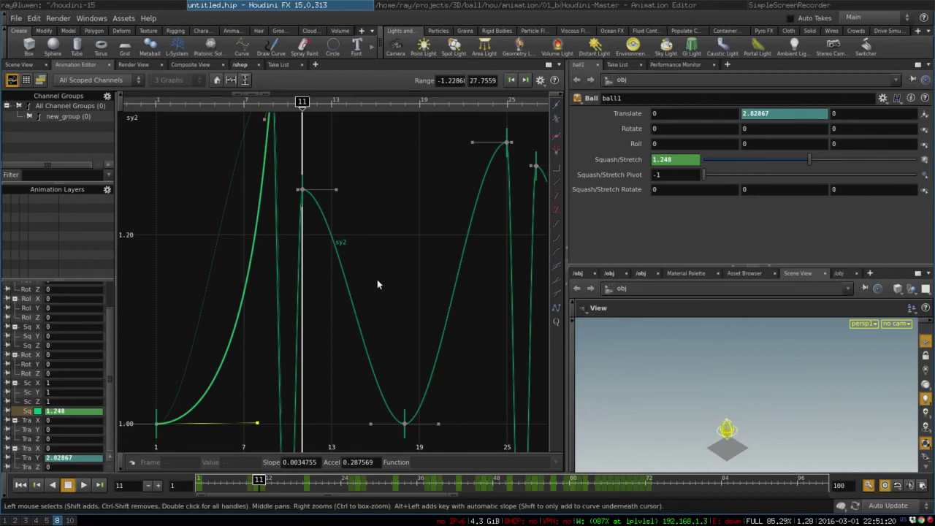
drag(336, 190, 306, 241)
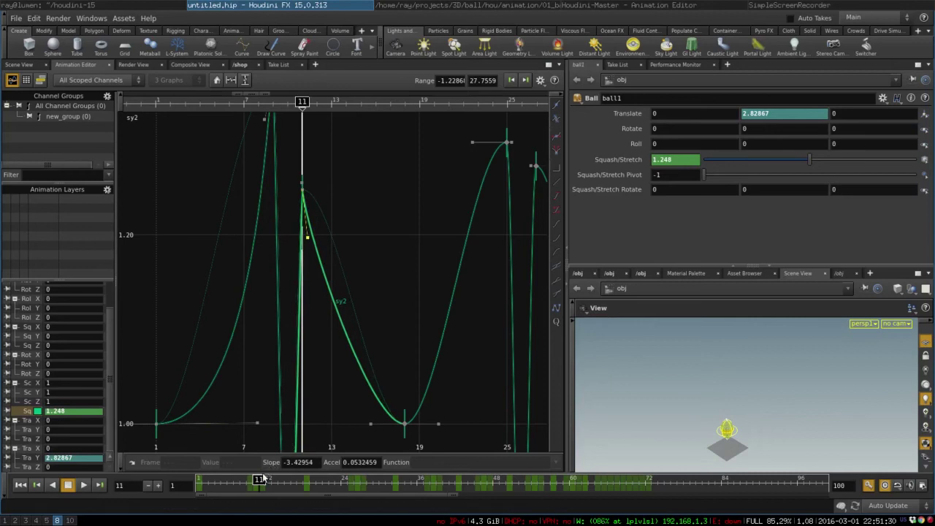
drag(373, 423, 325, 424)
double_click(285, 462)
text(0)
key(Return)
Step: Lengthen frame 18's outgoing tangent and steepen frame 25's incoming tangent and the outgoing tangents of frames 27 and 39
drag(258, 479, 304, 479)
middle_drag(463, 309, 327, 336)
drag(337, 172, 369, 194)
scroll(476, 261, down, 3)
middle_drag(449, 257, 333, 253)
drag(302, 187, 315, 241)
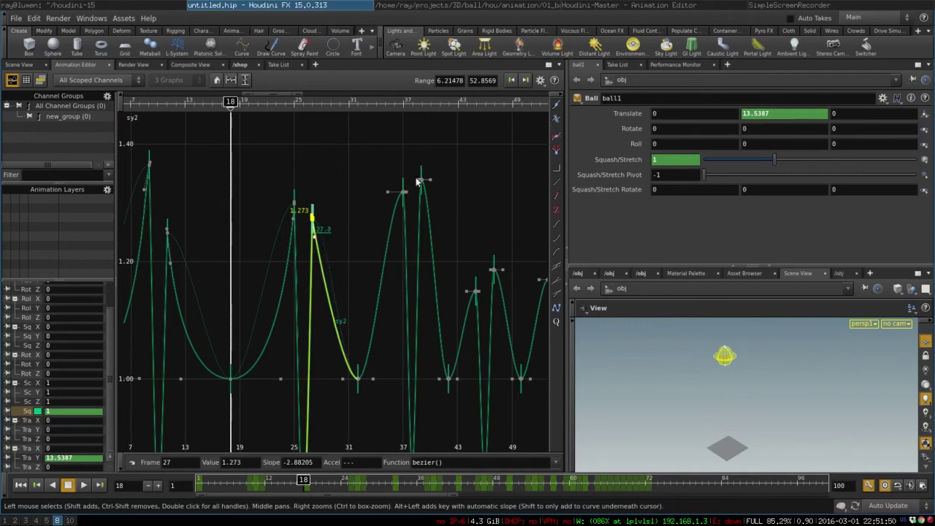
drag(429, 181, 424, 195)
Step: Even out the stretch peaks by raising frame 11's key to about 1.34 and lowering the frame 37 and 39 keys to about 1.27
scroll(351, 255, down, 5)
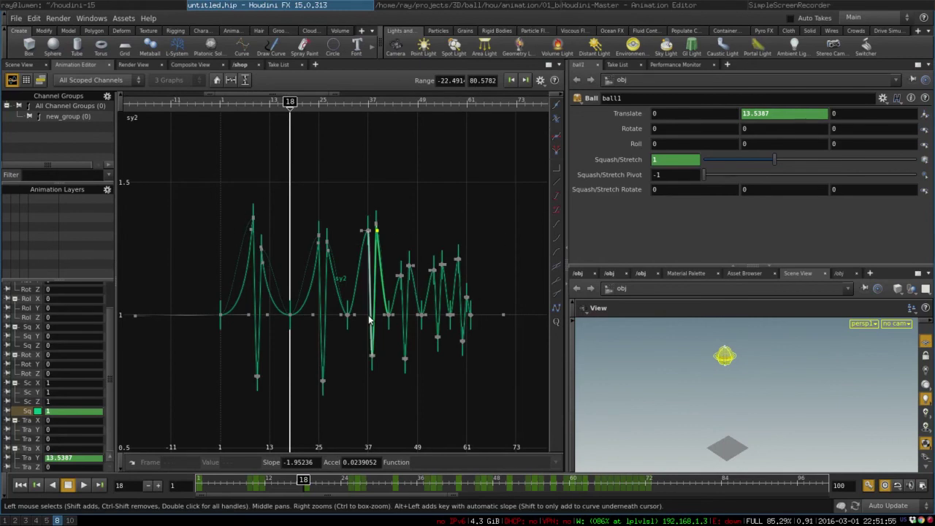
scroll(349, 258, up, 3)
scroll(348, 273, up, 2)
middle_drag(369, 284, 418, 284)
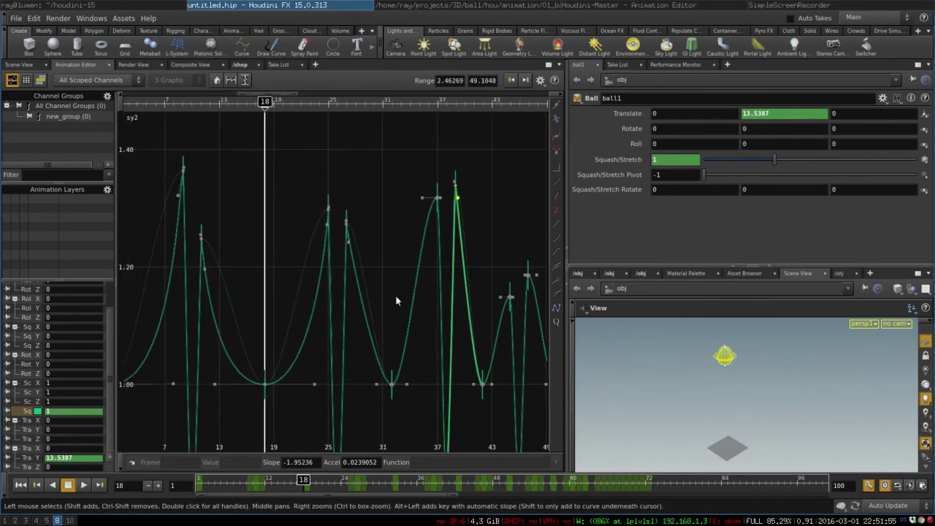
click(244, 223)
drag(201, 241, 200, 184)
drag(328, 208, 327, 222)
drag(436, 198, 443, 229)
drag(452, 187, 454, 227)
middle_drag(454, 228, 323, 227)
Step: Lower frame 59's stretch peak to about 1.08 and the peaks at frames 53 and 55 to about 1.13
scroll(321, 221, up, 1)
drag(416, 279, 417, 307)
middle_drag(417, 307, 376, 240)
drag(367, 233, 366, 246)
drag(409, 216, 412, 310)
click(346, 251)
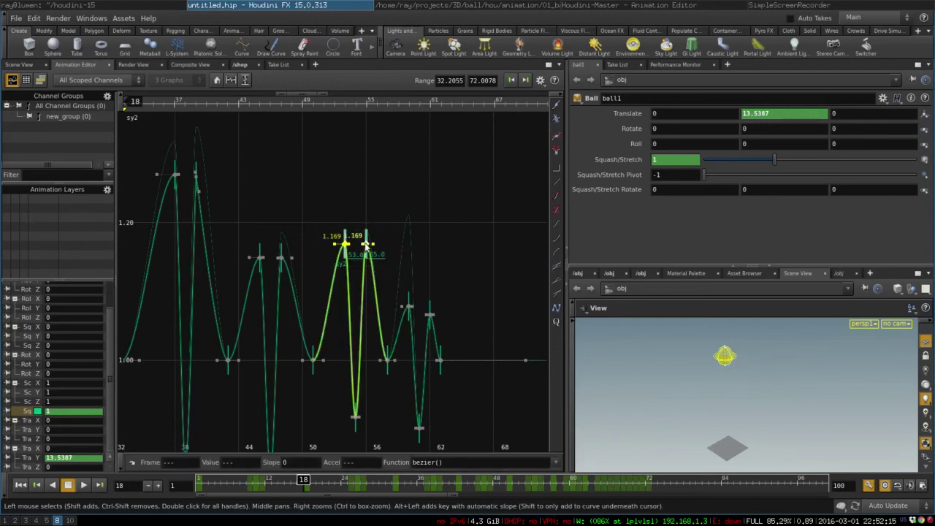
drag(365, 246, 366, 269)
Step: Steepen the tangents at the frame 45 and 47 peaks and lengthen the flat incoming tangents of frames 50 and 42
drag(323, 224, 284, 260)
click(247, 339)
drag(304, 362, 286, 363)
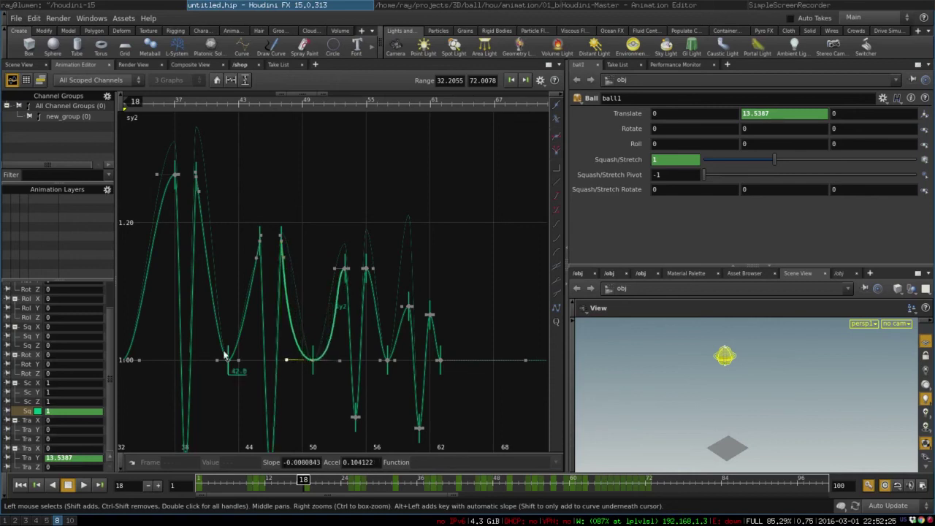
drag(216, 360, 199, 359)
Step: Lengthen frame 32's outgoing tangent and steepen frame 37's incoming tangent to a slope of about 3.25
middle_drag(193, 282, 282, 271)
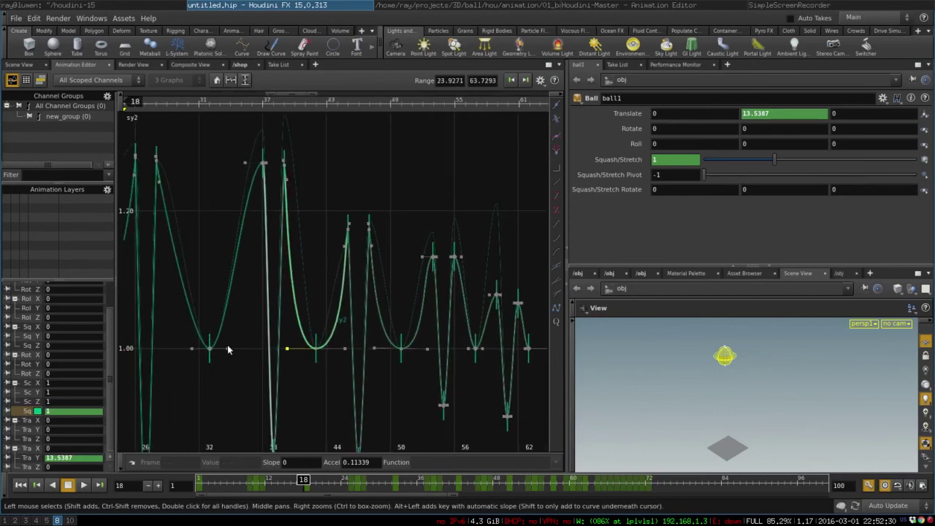
drag(227, 347, 254, 348)
drag(246, 166, 260, 184)
middle_drag(228, 210, 405, 291)
scroll(402, 302, down, 3)
middle_drag(355, 328, 382, 327)
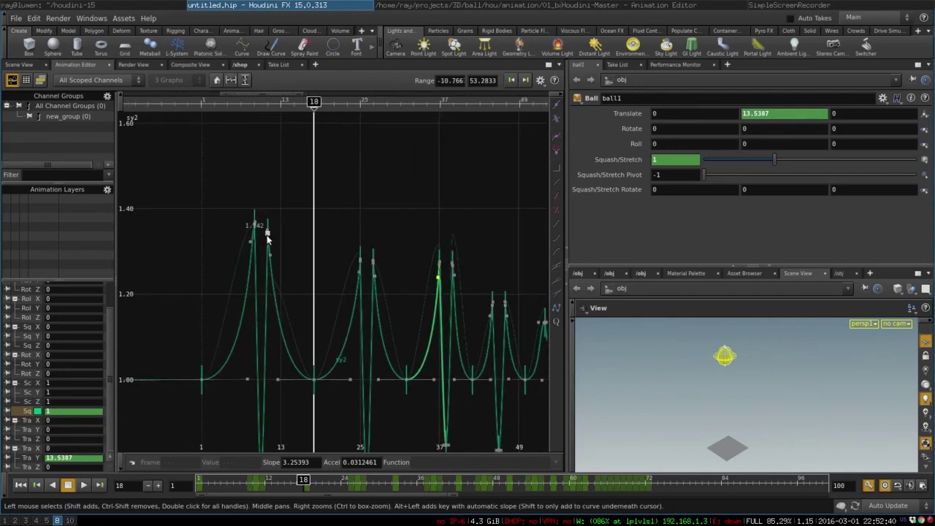
Step: Raise frame 11's stretch peak to about 1.36 and lower the frame 37 and 39 peaks to about 1.22
drag(267, 238, 267, 228)
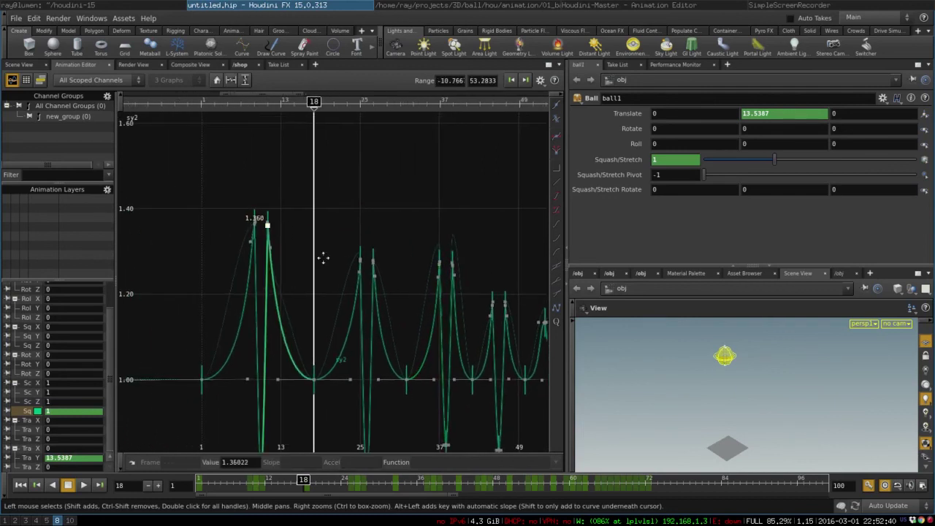
middle_drag(321, 258, 229, 257)
click(370, 268)
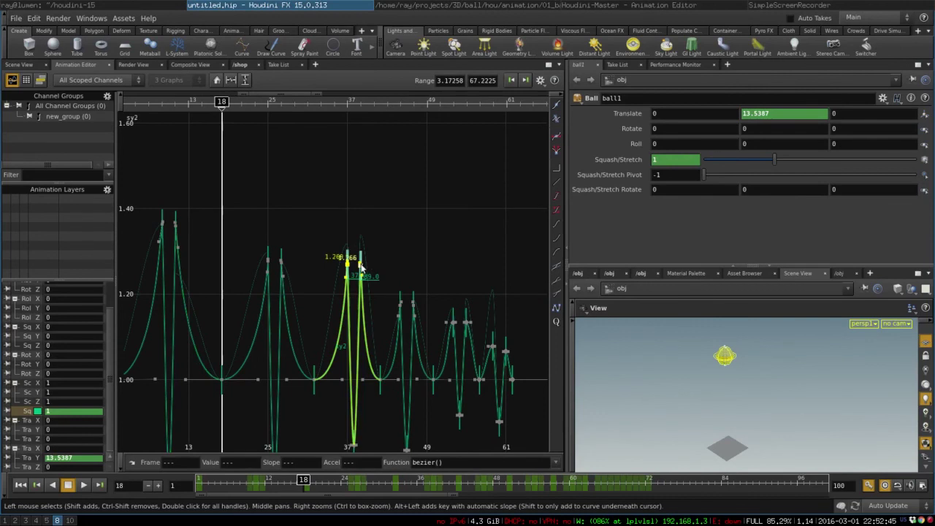
drag(361, 269, 359, 288)
Step: Lower the stretch peaks at frames 45 and 47 together to 1.158 and clear the key selection
middle_drag(384, 276, 319, 245)
scroll(313, 263, up, 5)
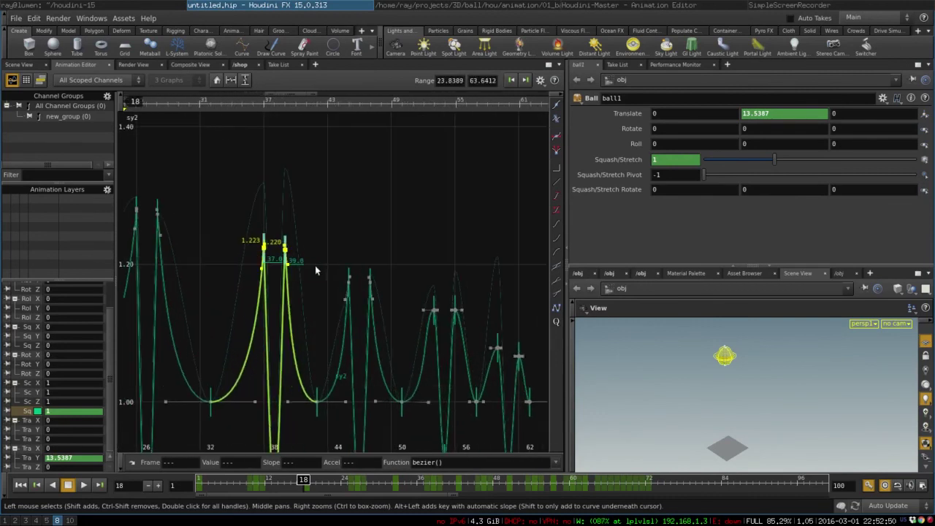
drag(334, 246, 389, 288)
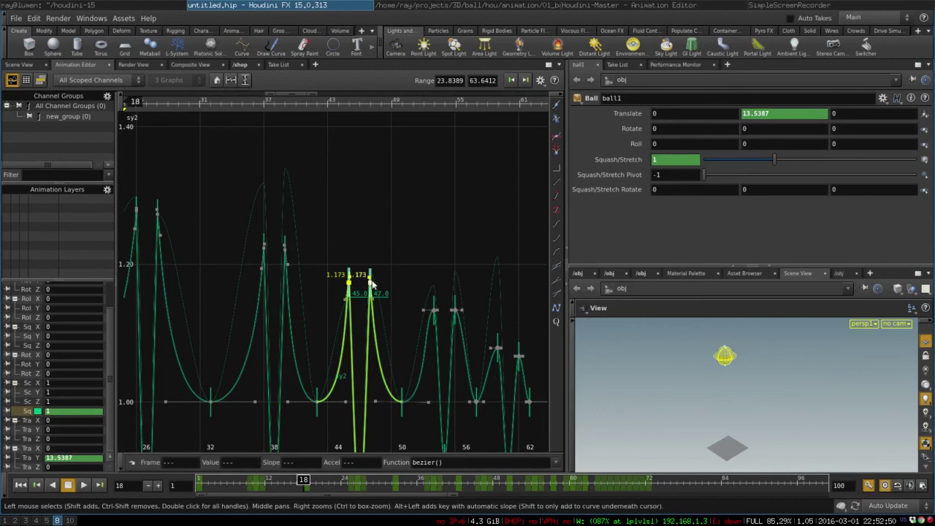
drag(372, 287, 371, 296)
middle_drag(394, 292, 326, 269)
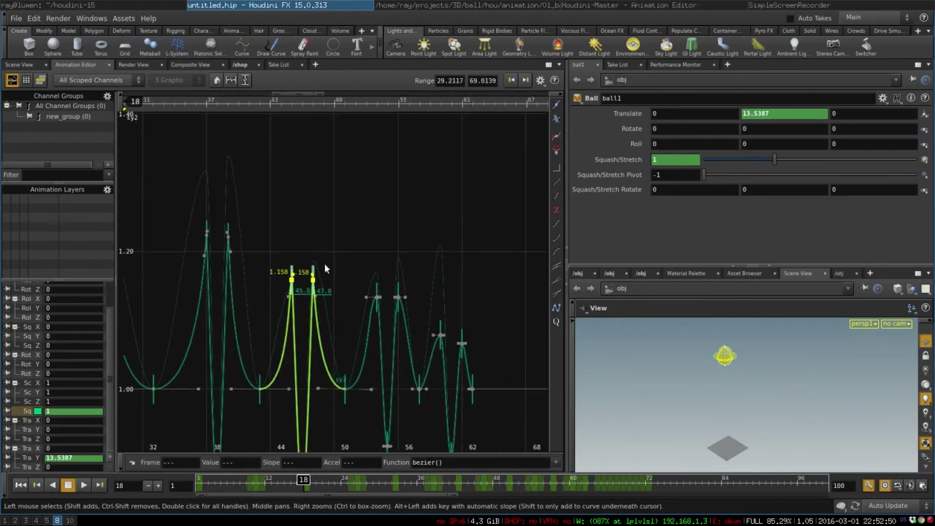
click(357, 271)
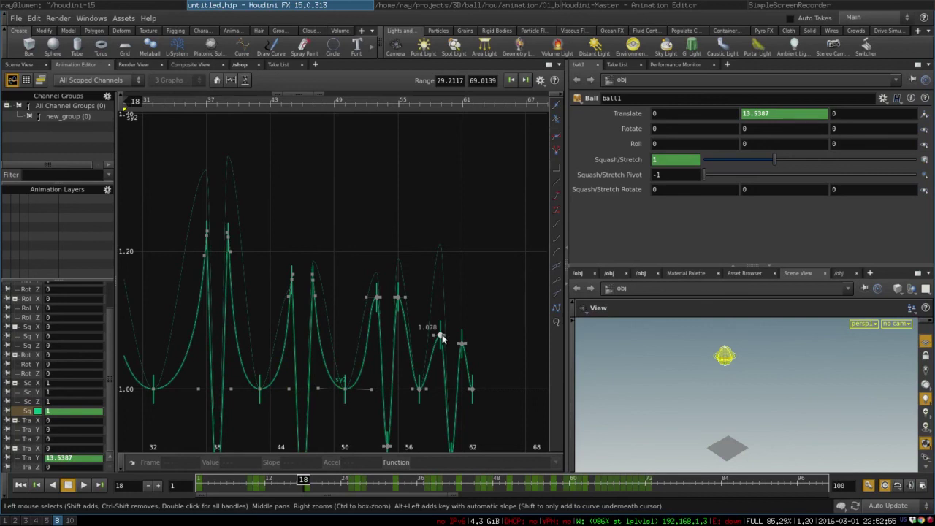
Step: Lower frame 59's stretch peak to frame 61's level and steepen the tangents of the peaks at frames 53, 55, 59 and 61
drag(442, 334, 440, 343)
drag(347, 275, 398, 313)
click(351, 284)
drag(436, 344, 463, 354)
Step: Lengthen frame 57's flat outgoing tangent and level frame 50's outgoing tangent to a slope of 0
drag(421, 391, 436, 393)
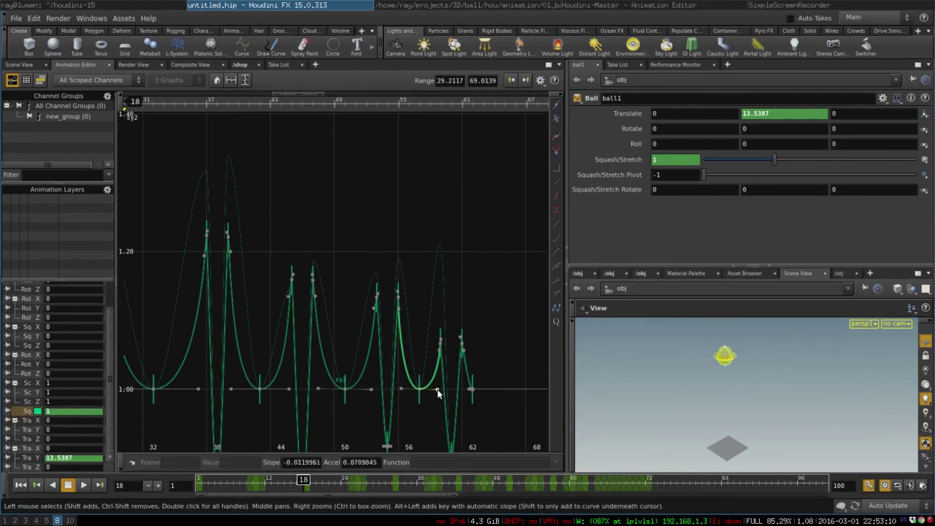
click(377, 390)
drag(377, 390, 375, 390)
Step: Raise the squash key at frame 60 to about 0.953 and lower frame 38's squash key to about 0.809
middle_drag(367, 394, 370, 274)
scroll(396, 282, down, 3)
scroll(464, 340, up, 3)
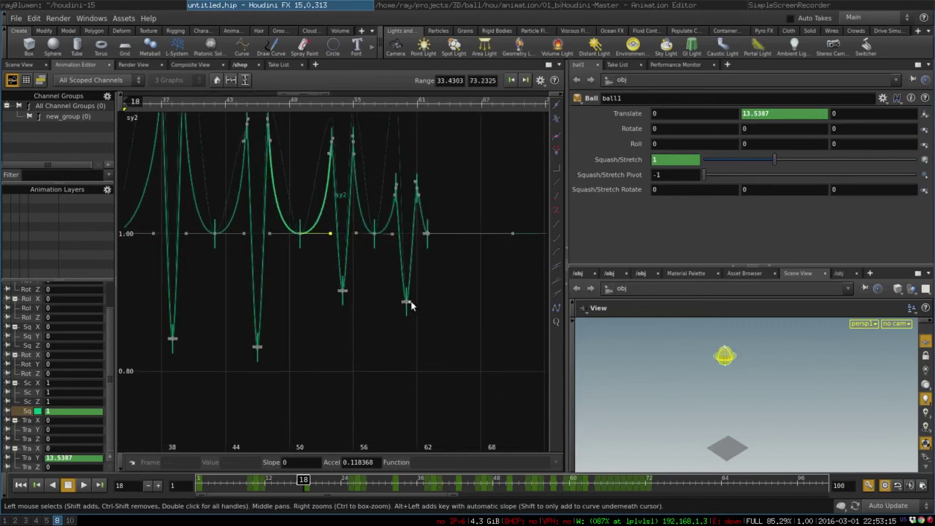
drag(409, 305, 408, 269)
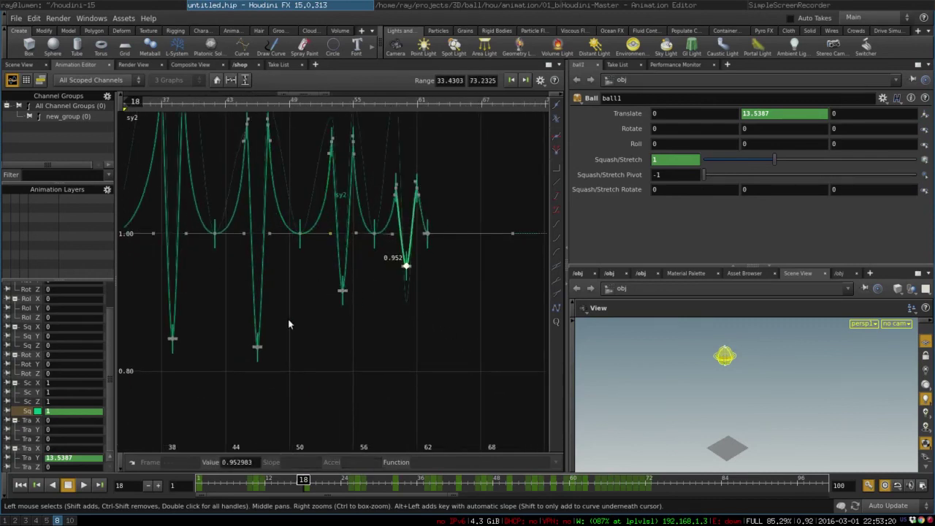
middle_drag(328, 352, 523, 375)
drag(369, 363, 367, 388)
key(h)
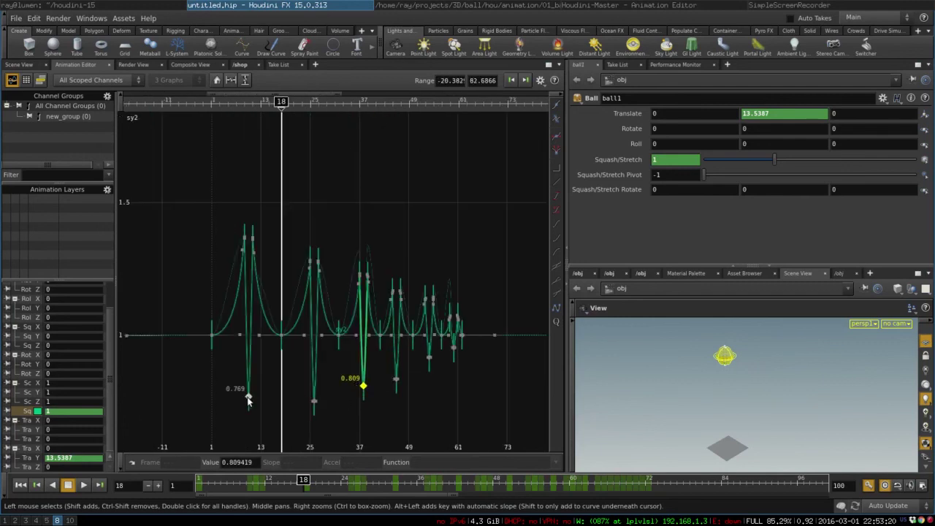
Step: Set the squash keys at frames 10, 46, 54 and 60 to about 0.735, 0.889, 0.930 and 0.966, raising frames 26 and 38 slightly
mouse_move(248, 398)
mouse_down()
mouse_move(249, 418)
mouse_move(250, 409)
mouse_up()
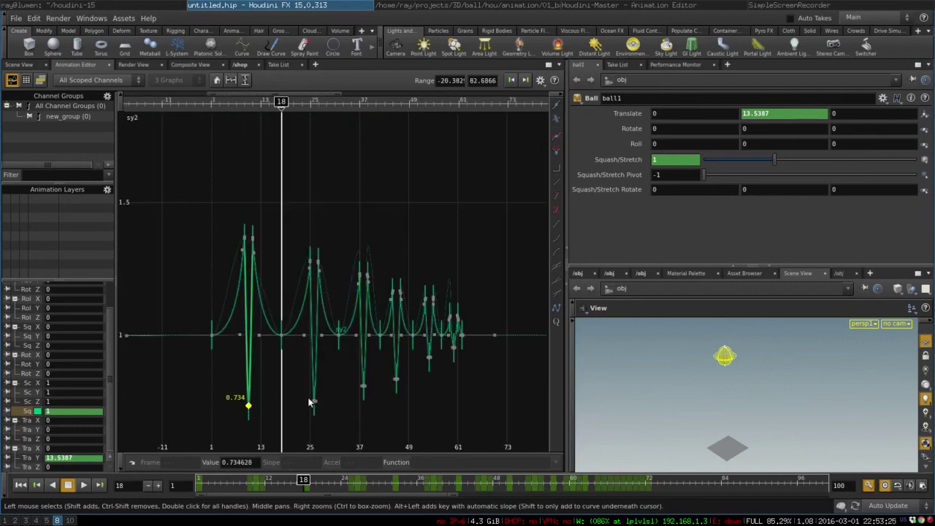
drag(315, 404, 400, 368)
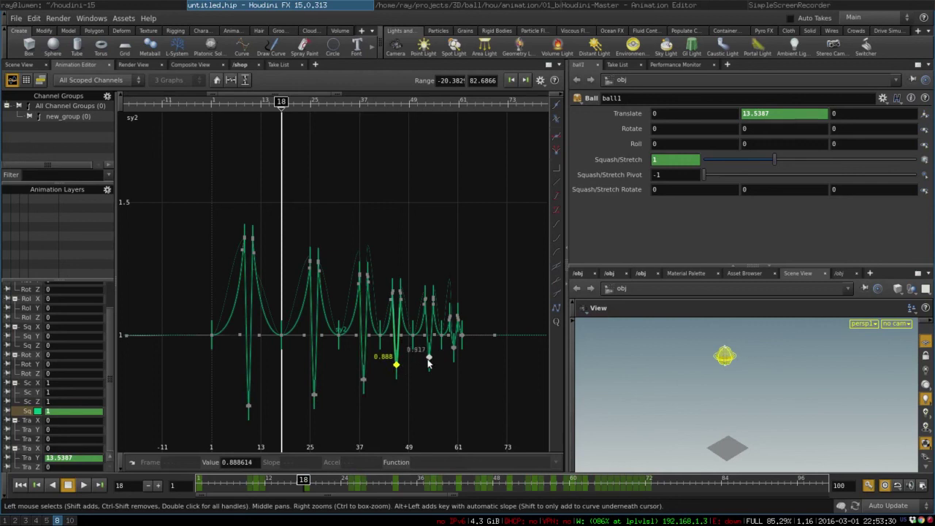
click(428, 357)
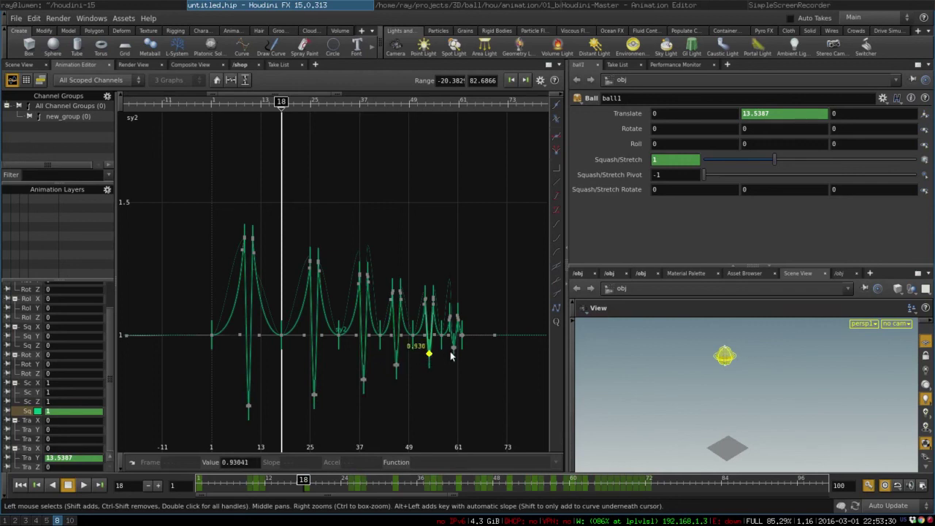
click(452, 348)
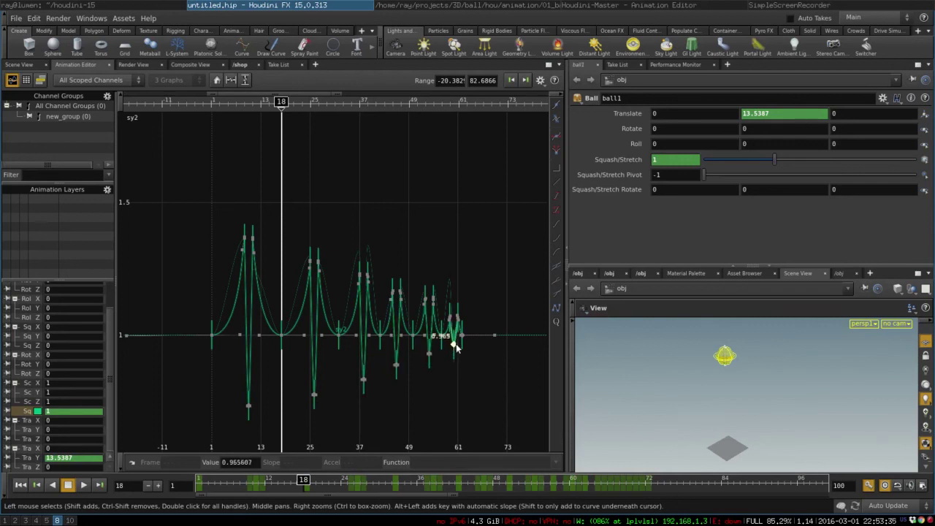
Step: Show the scene view with the object network, return the timeline to frame 1 and play the bounce animation
right_drag(369, 218, 339, 245)
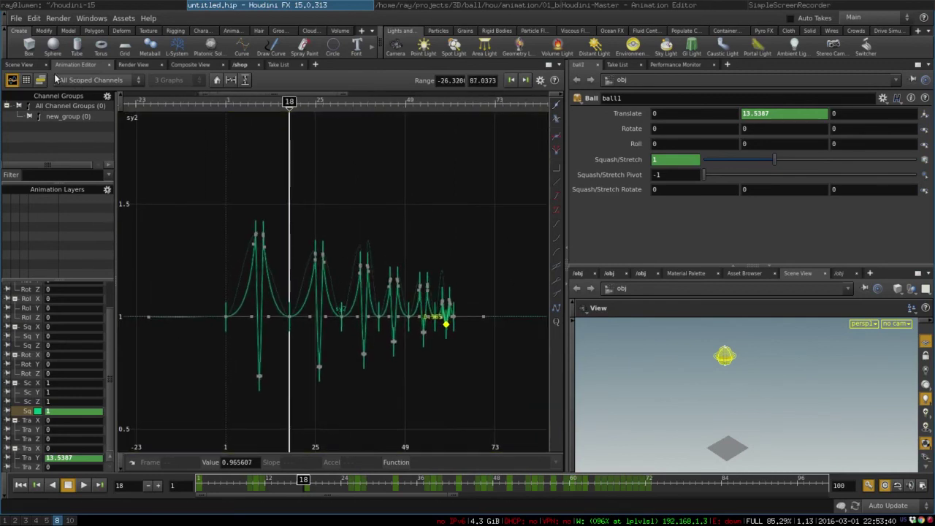
click(19, 64)
click(580, 273)
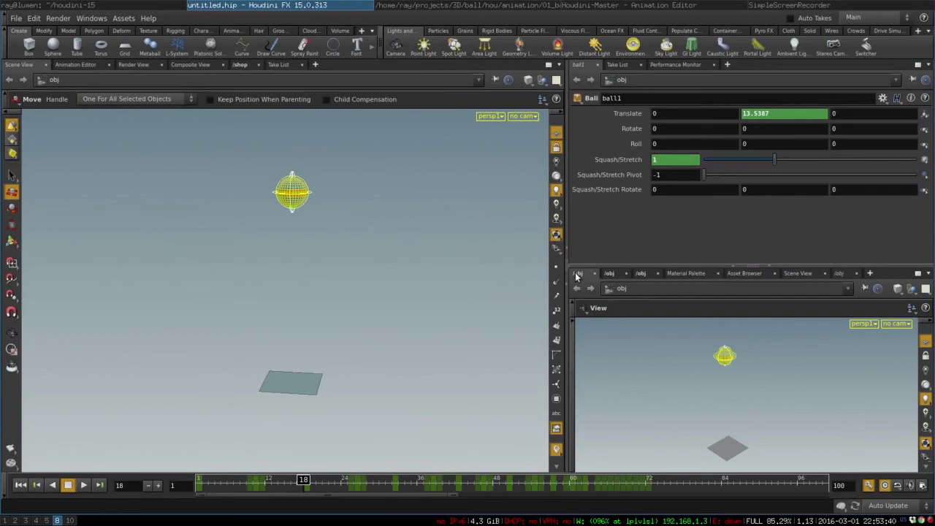
drag(222, 482, 3, 478)
click(85, 485)
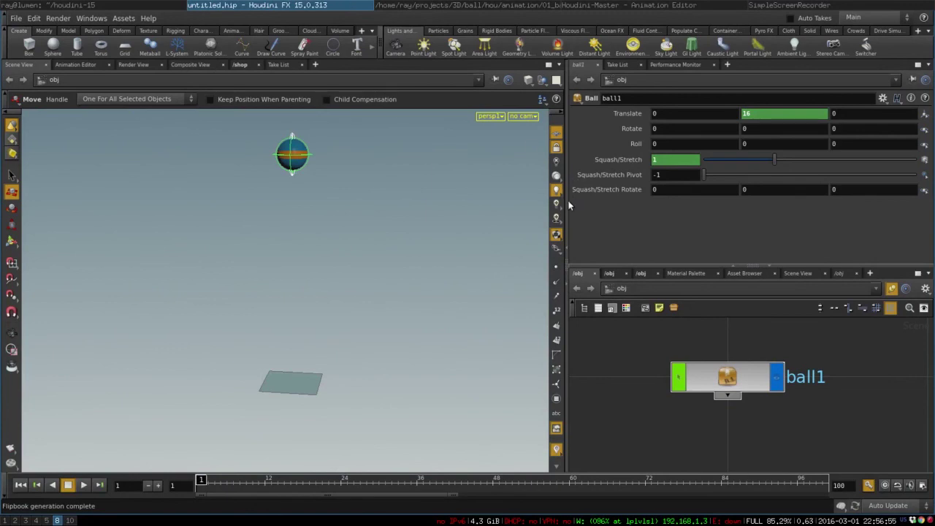
Step: Render a flipbook of the bouncing ball with null objects hidden and play it forward in MPlay
click(556, 251)
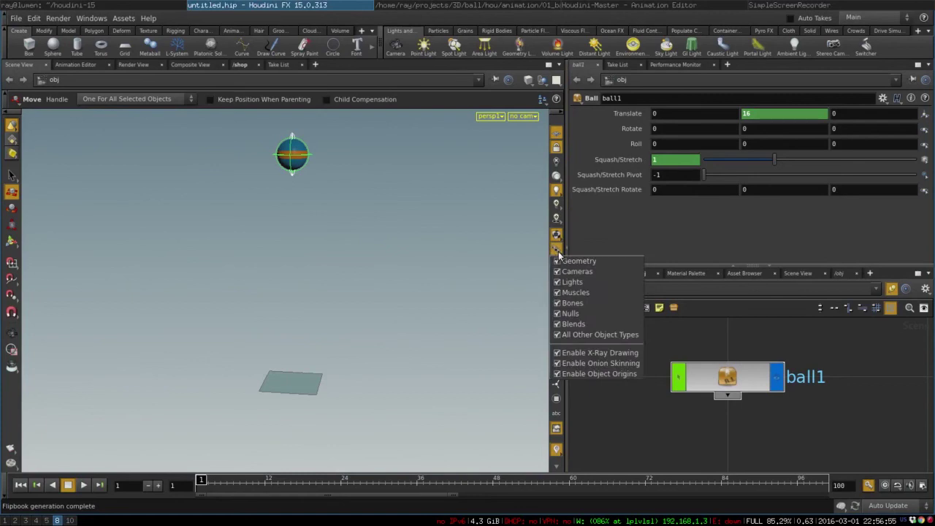
click(598, 314)
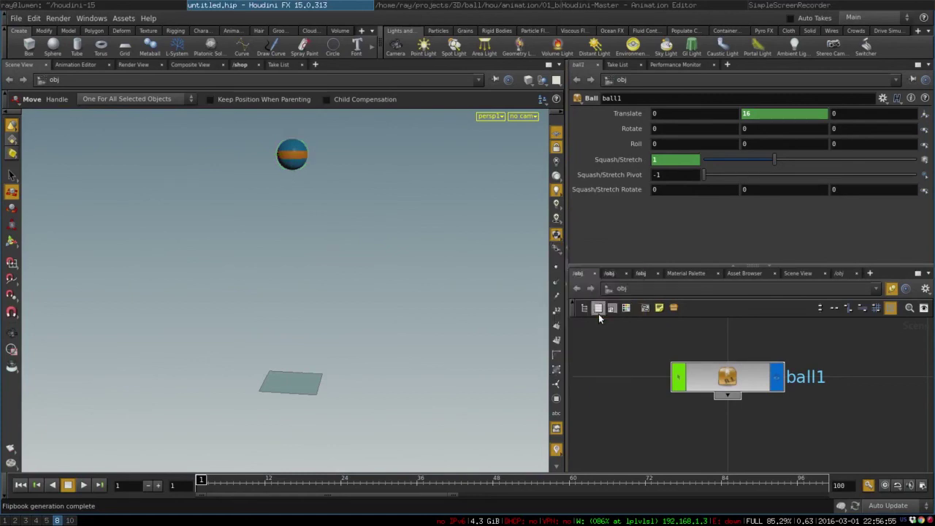
click(9, 449)
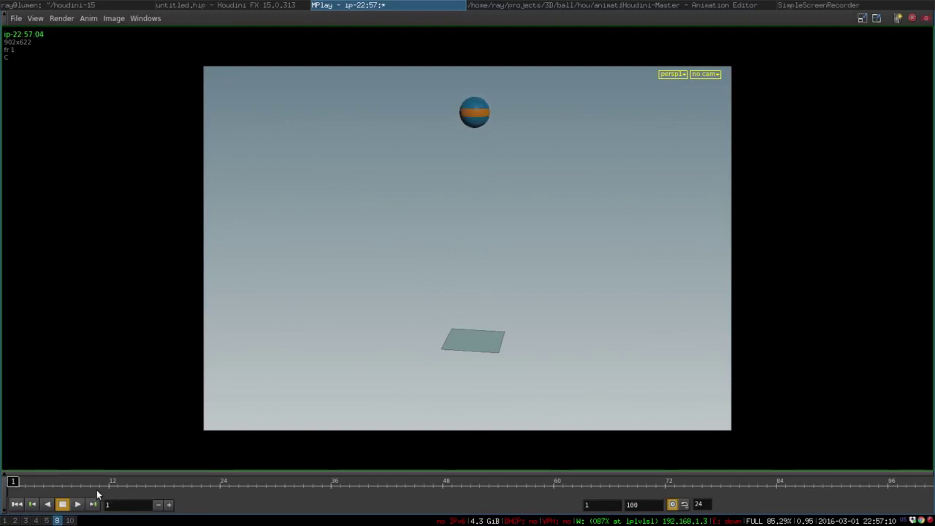
click(78, 504)
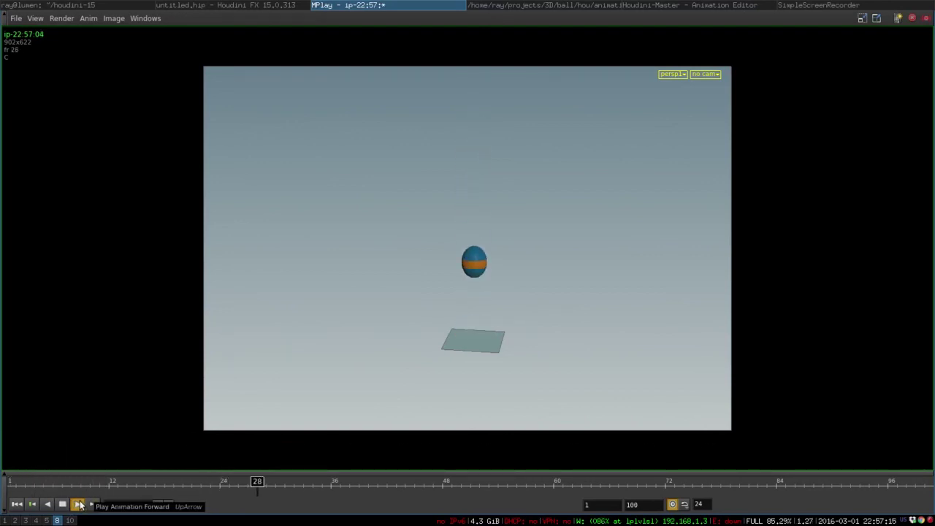